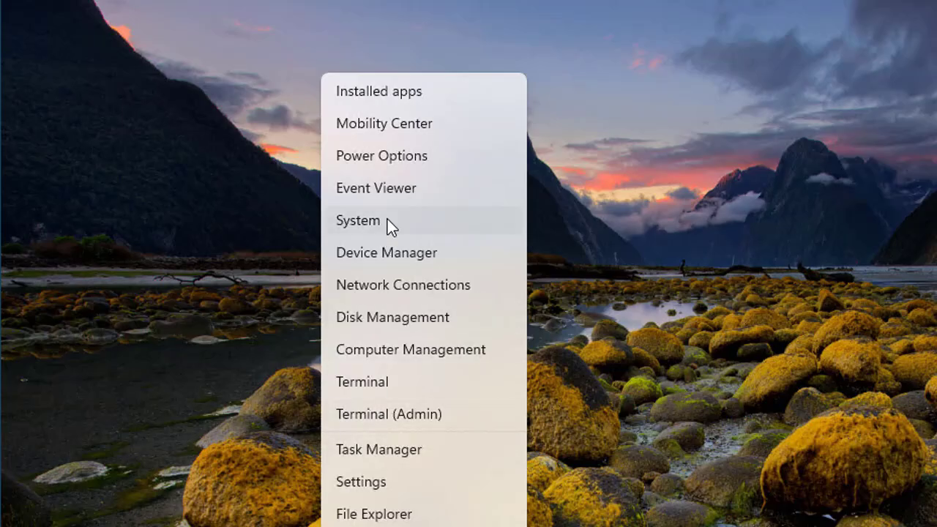
Step: Open the Power & battery page in the Windows System settings
{"action": "left_click", "coordinate": [388, 219]}
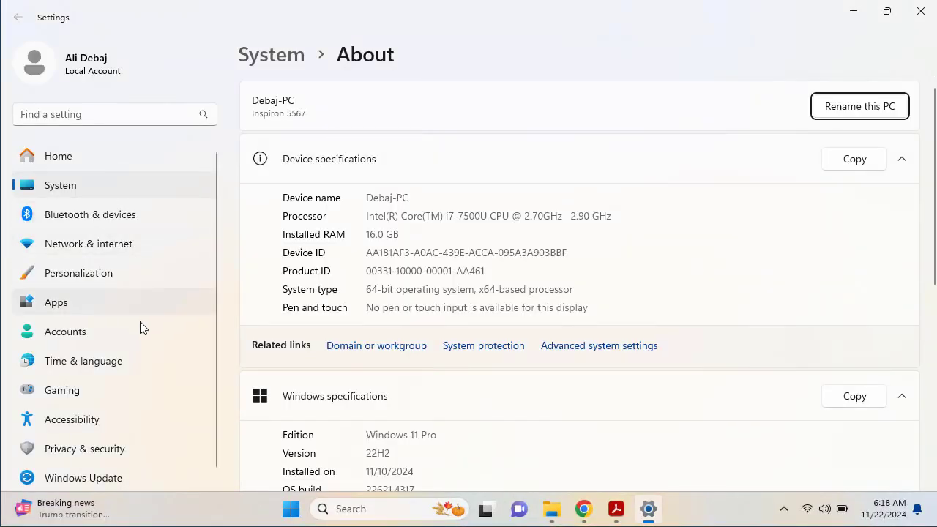
{"action": "scroll", "coordinate": [140, 333], "scroll_direction": "down", "scroll_amount": 1}
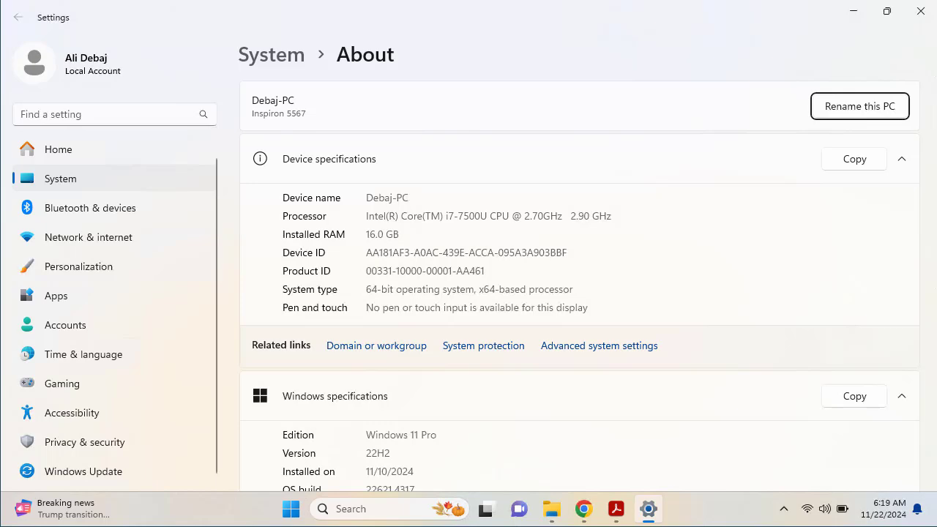
{"action": "left_click", "coordinate": [82, 176]}
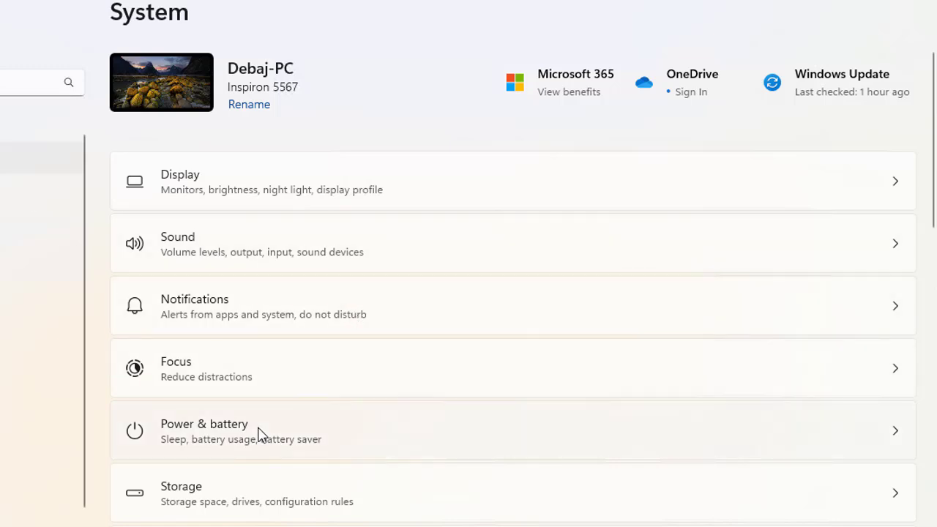
{"action": "left_click", "coordinate": [336, 439]}
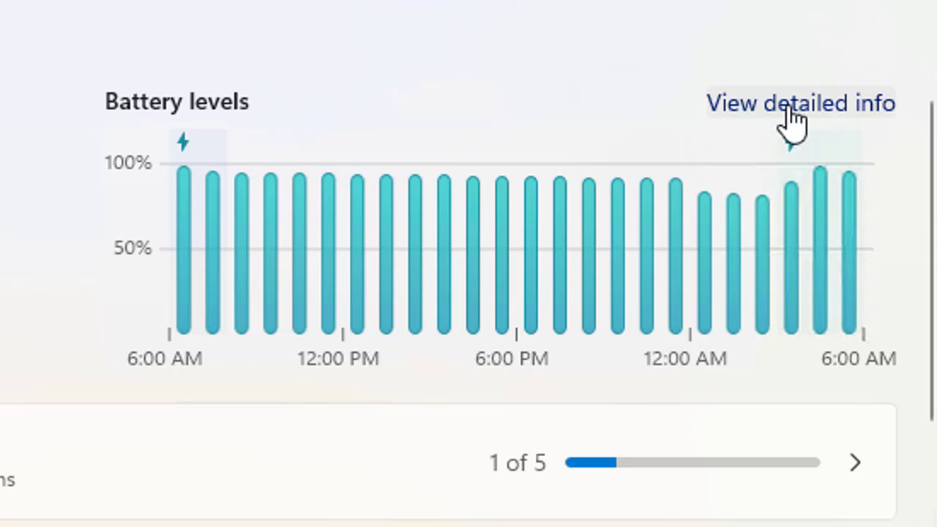
Step: Open the detailed battery usage information and show the battery levels for the last 7 days
{"action": "left_click", "coordinate": [816, 115]}
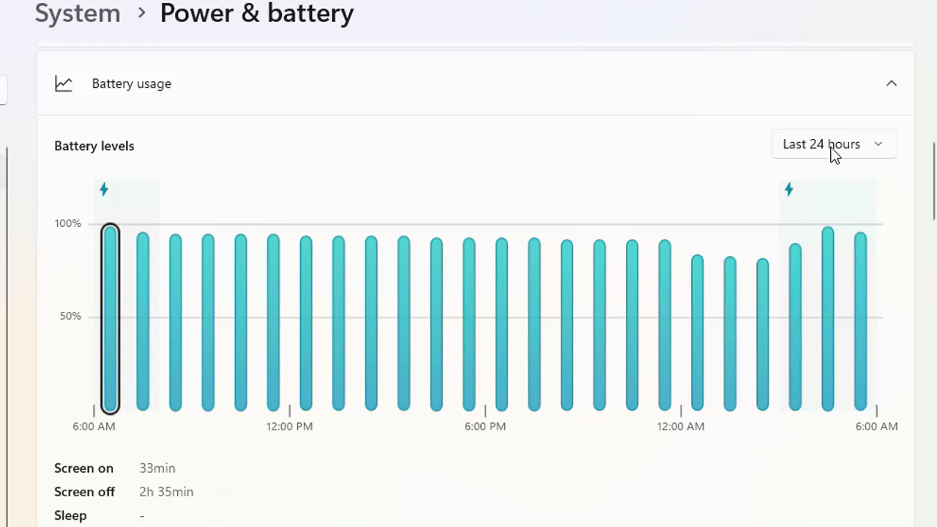
{"action": "left_click", "coordinate": [854, 150]}
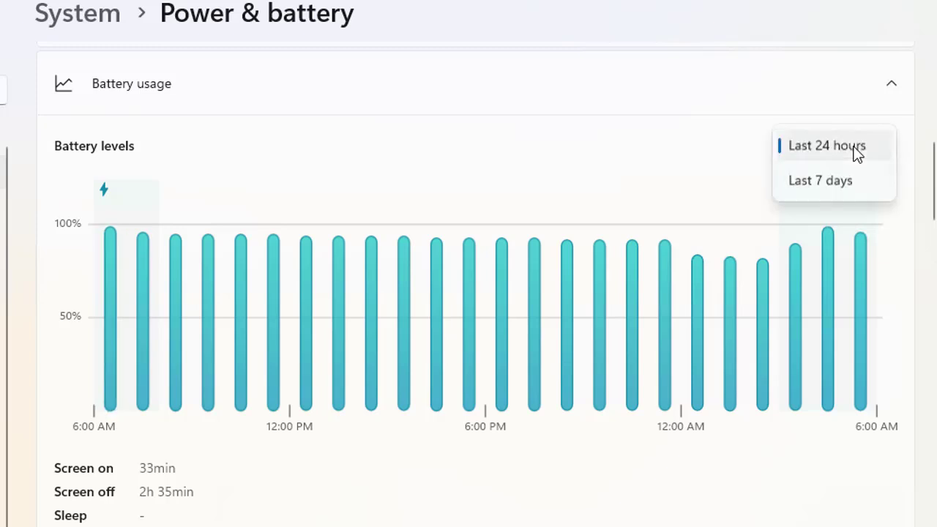
{"action": "left_click", "coordinate": [842, 183]}
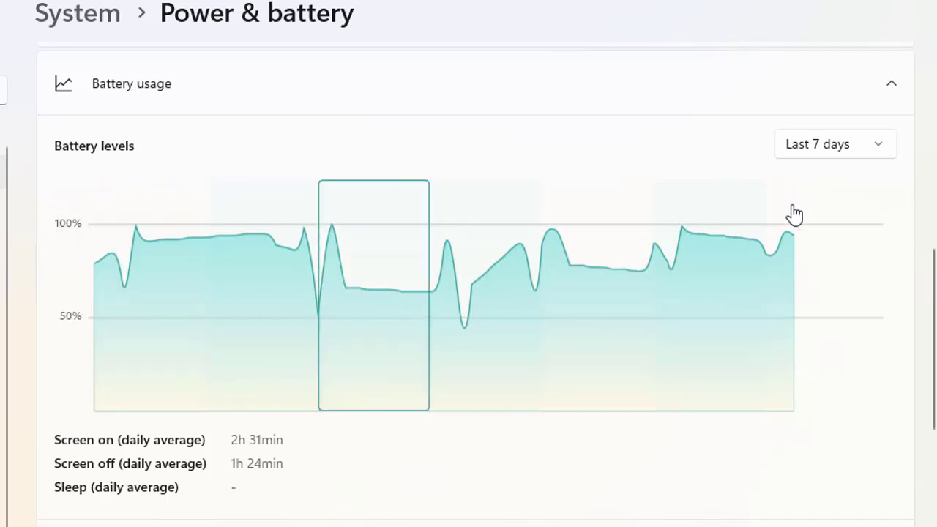
{"action": "scroll", "coordinate": [935, 298], "scroll_direction": "down", "scroll_amount": 2}
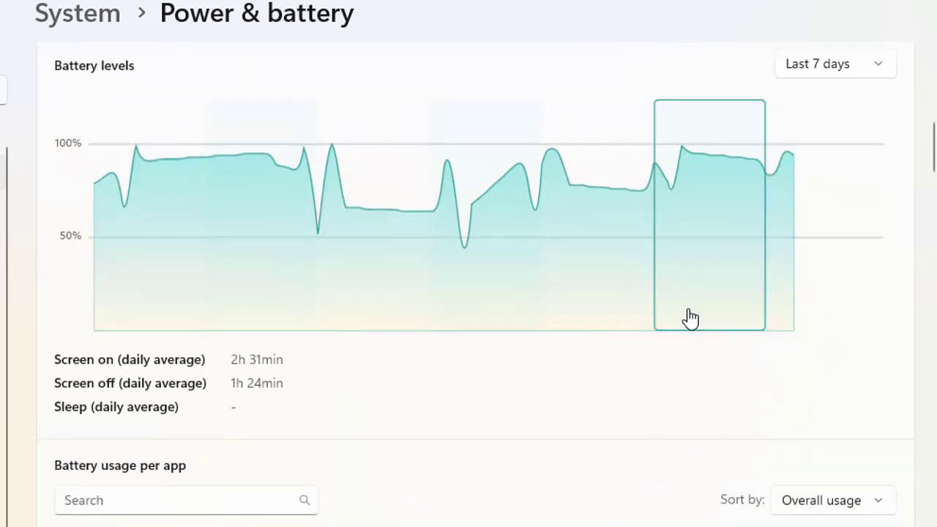
{"action": "scroll", "coordinate": [690, 317], "scroll_direction": "down", "scroll_amount": 3}
Step: Return the battery levels chart to the last 24 hours
{"action": "scroll", "coordinate": [688, 316], "scroll_direction": "up", "scroll_amount": 6}
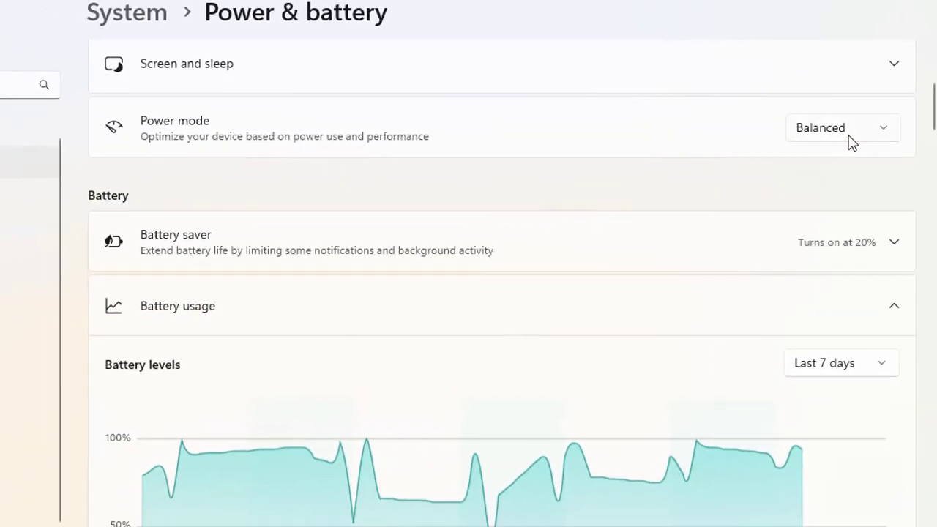
{"action": "scroll", "coordinate": [819, 187], "scroll_direction": "up", "scroll_amount": 2}
{"action": "scroll", "coordinate": [811, 191], "scroll_direction": "down", "scroll_amount": 3}
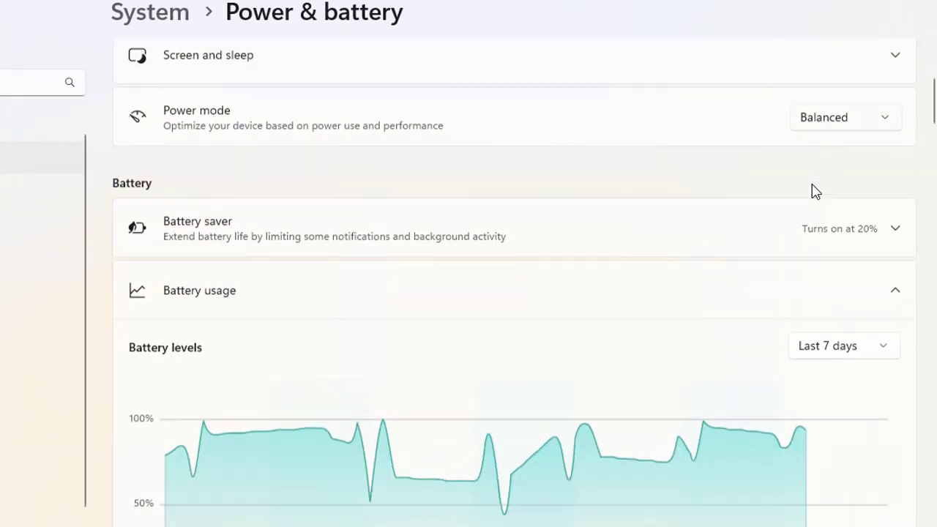
{"action": "scroll", "coordinate": [812, 192], "scroll_direction": "down", "scroll_amount": 1}
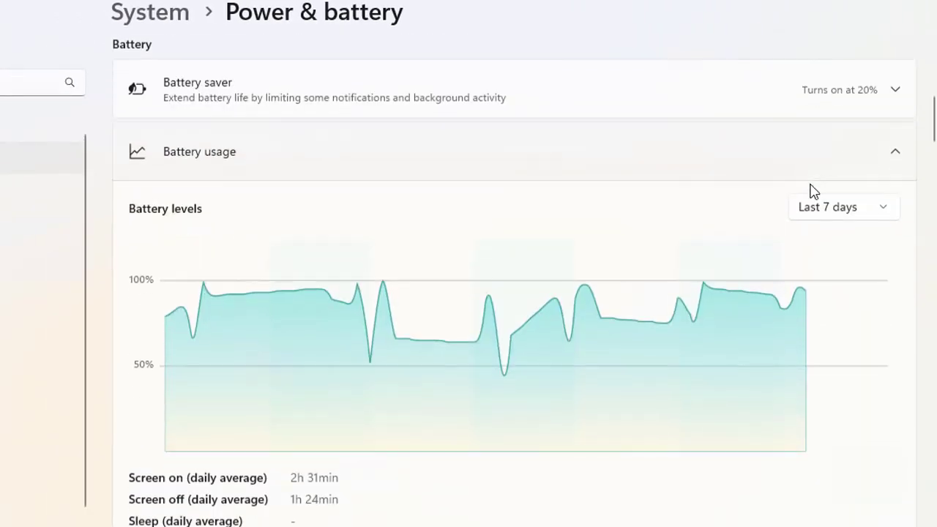
{"action": "left_click", "coordinate": [861, 207]}
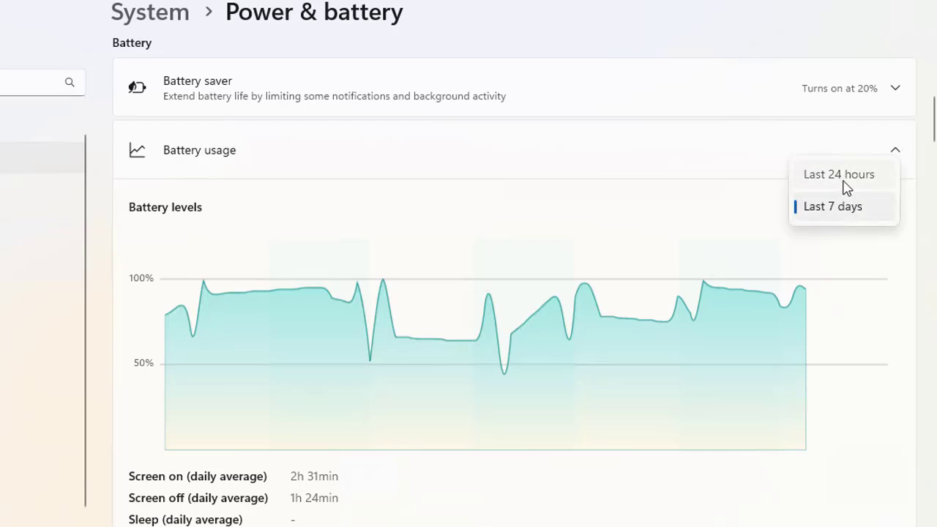
{"action": "left_click", "coordinate": [844, 182]}
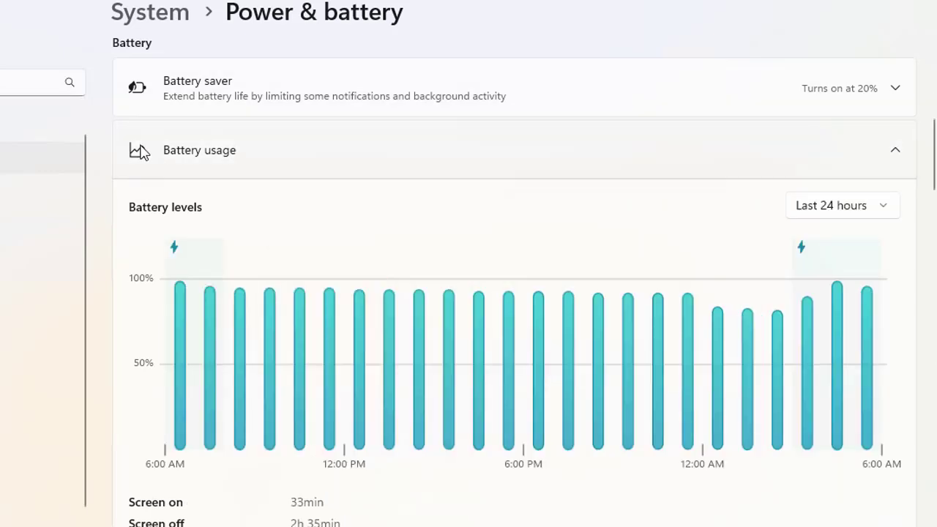
Step: Reopen the Power & battery page from the System settings and review the available power mode options
{"action": "left_click", "coordinate": [66, 165]}
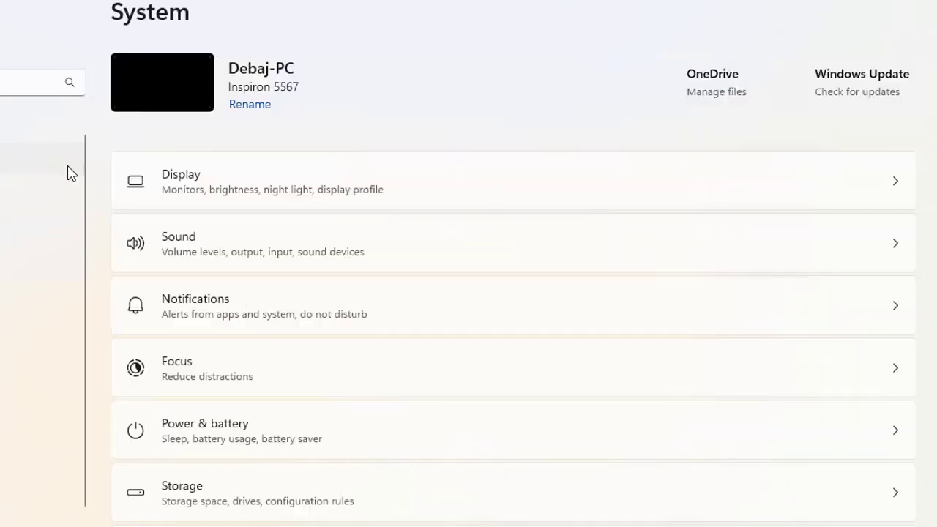
{"action": "left_click", "coordinate": [271, 452]}
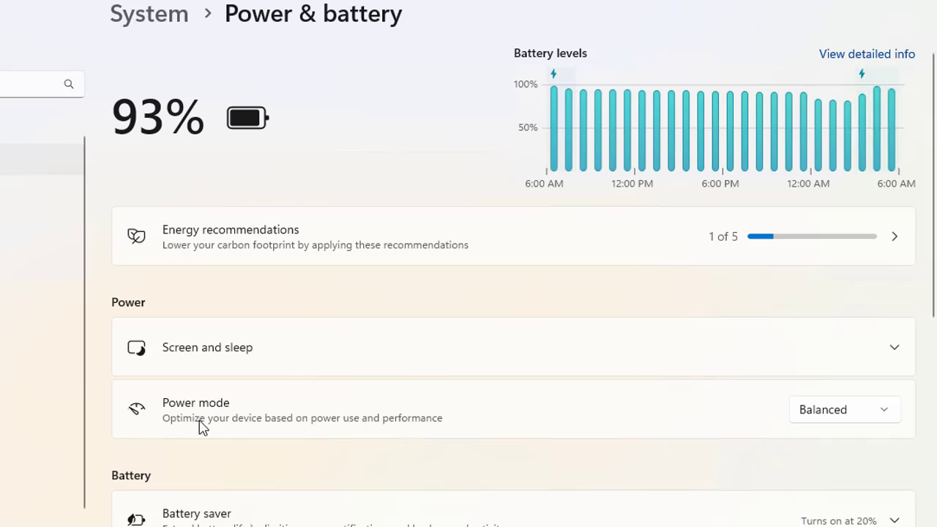
{"action": "scroll", "coordinate": [558, 289], "scroll_direction": "down", "scroll_amount": 3}
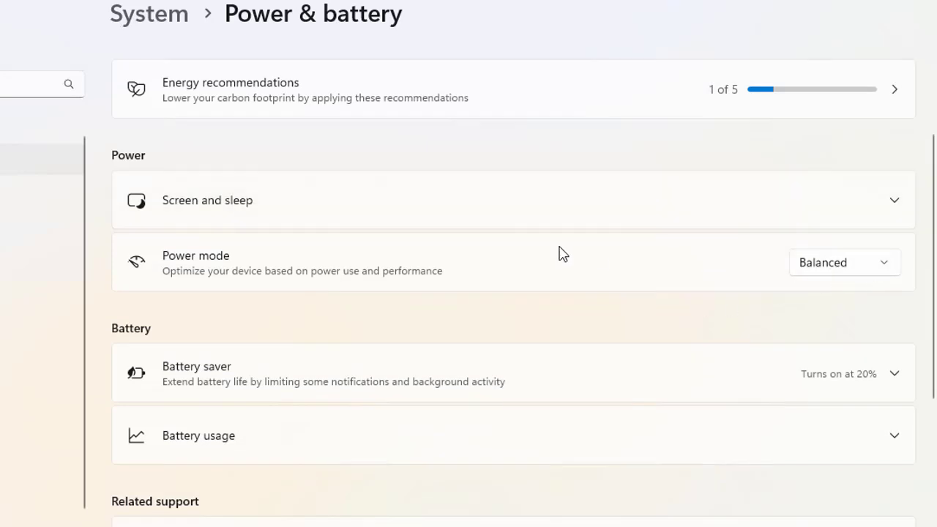
{"action": "left_click", "coordinate": [855, 263]}
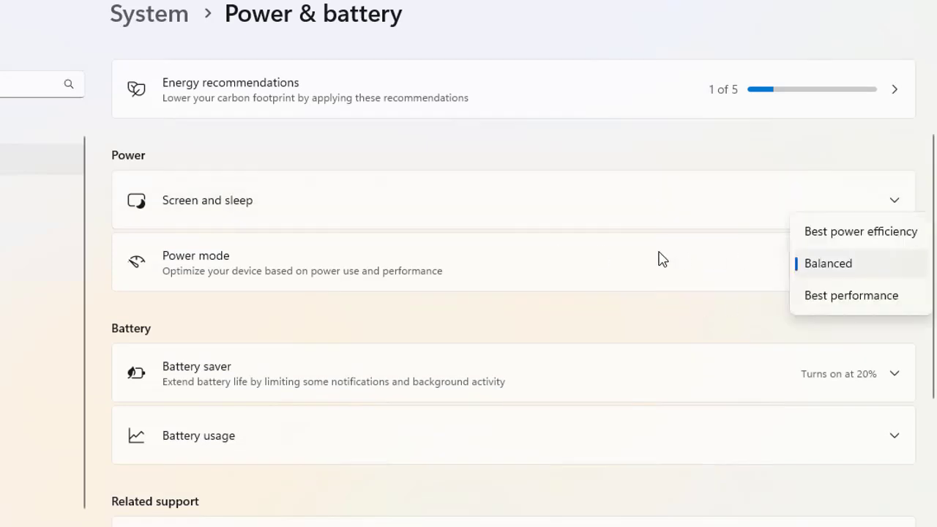
{"action": "left_click", "coordinate": [639, 265]}
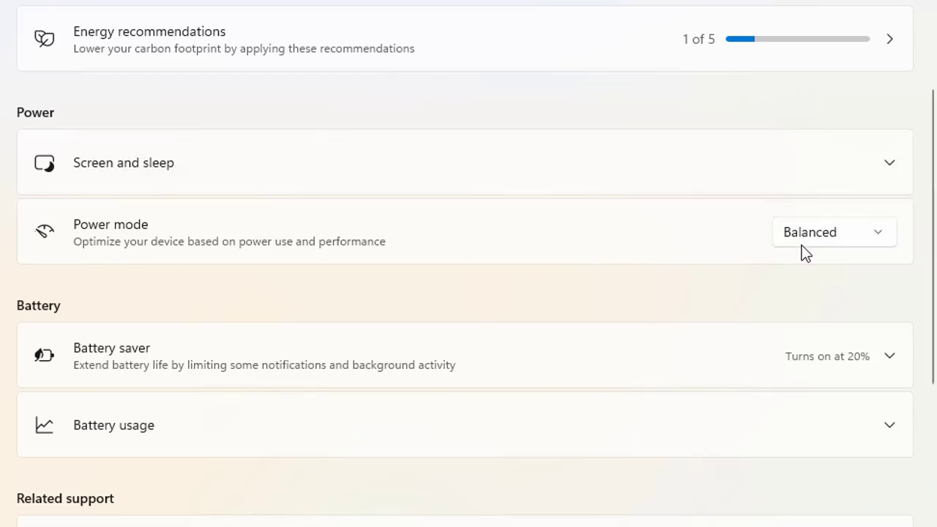
Step: Try the Best performance power mode, and settle on Best power efficiency instead
{"action": "left_click", "coordinate": [849, 238]}
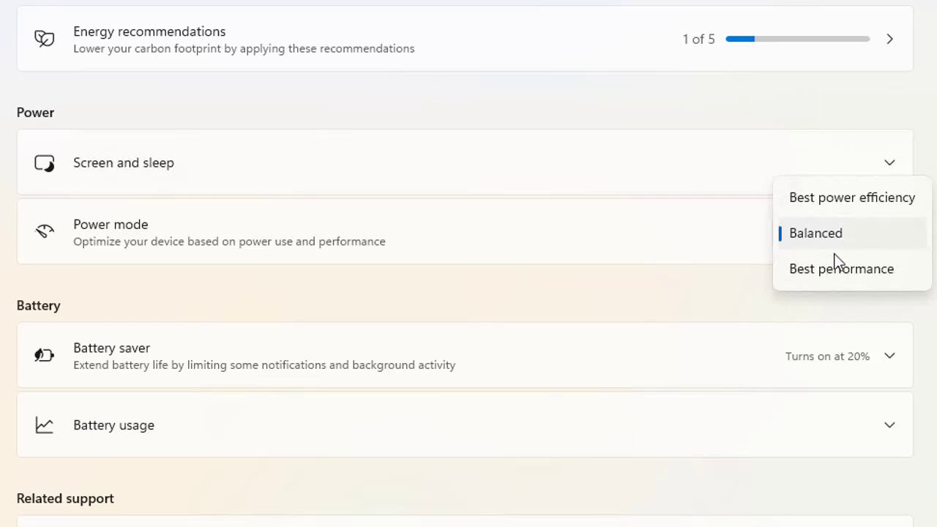
{"action": "left_click", "coordinate": [862, 278]}
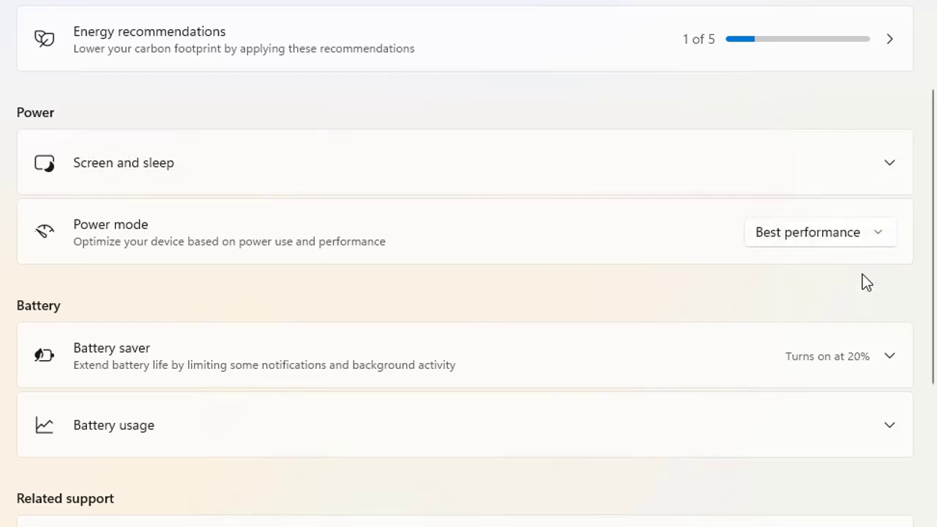
{"action": "left_click", "coordinate": [778, 235]}
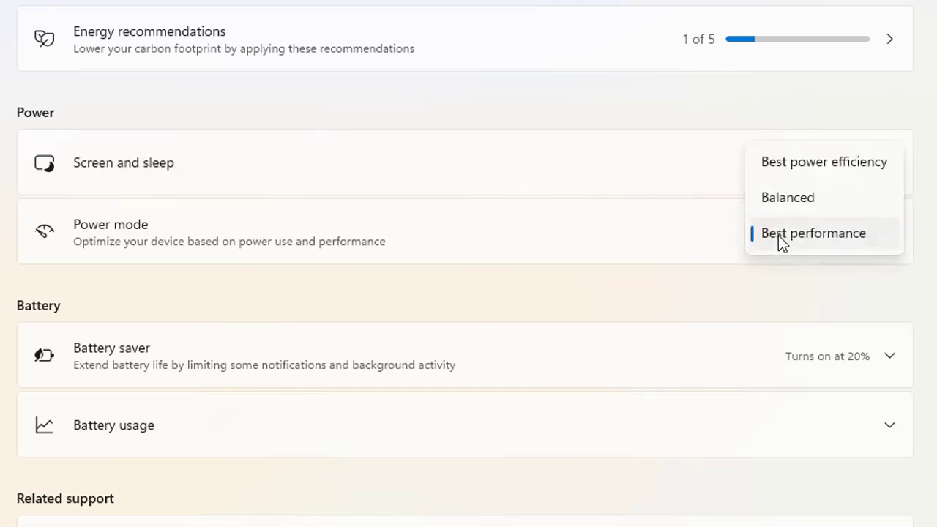
{"action": "left_click", "coordinate": [798, 168]}
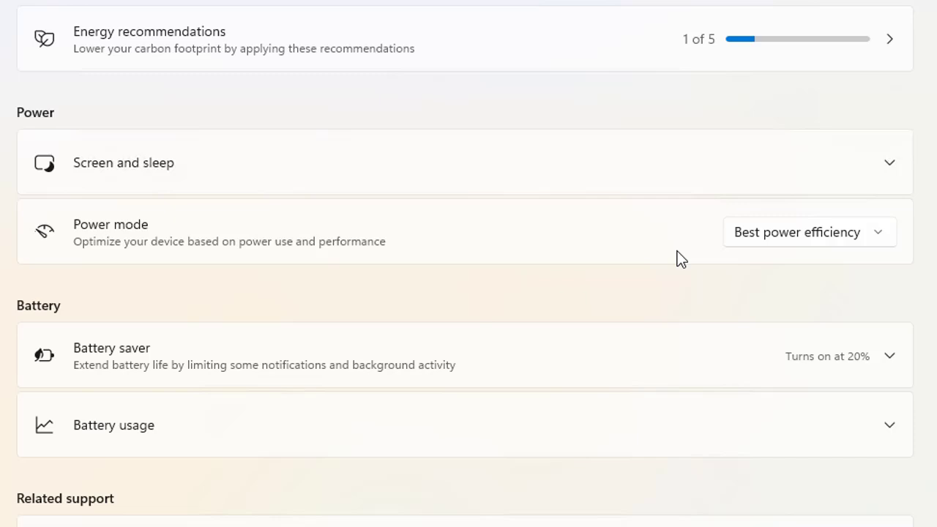
{"action": "left_click", "coordinate": [770, 240]}
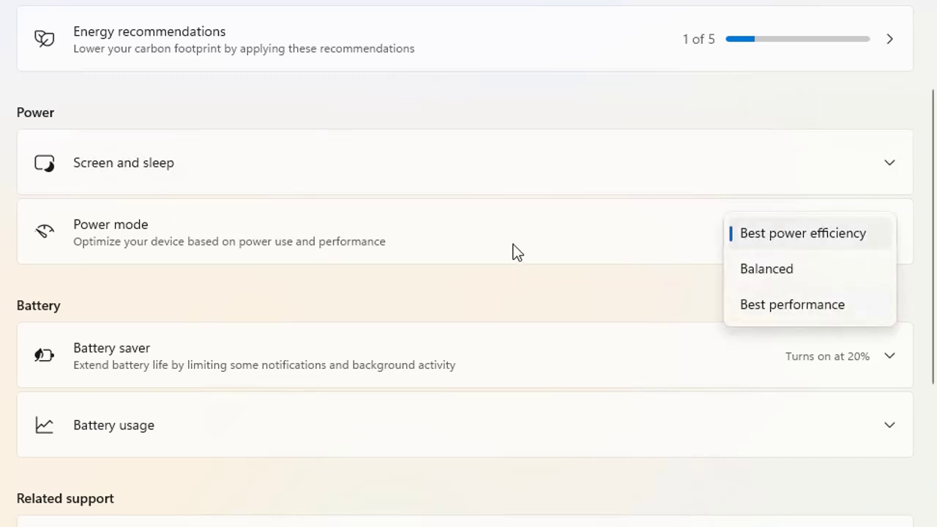
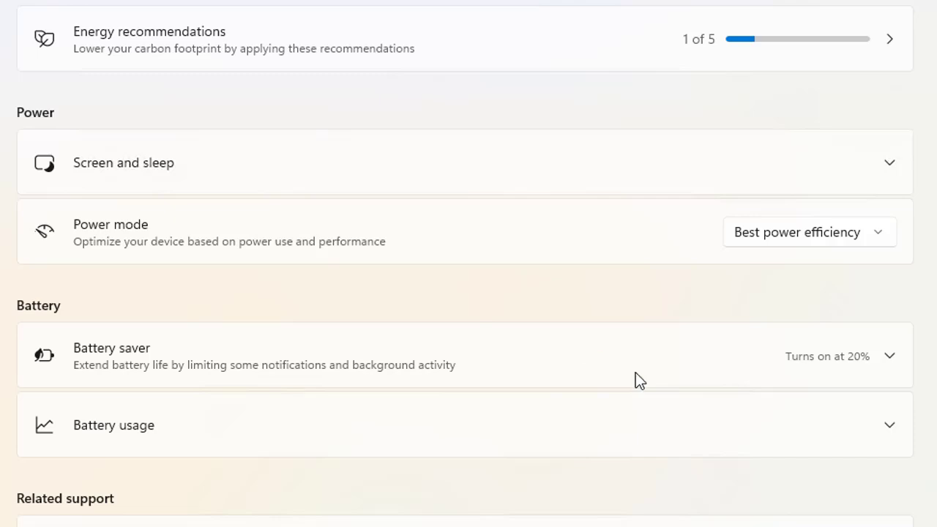
Step: Expand the Battery usage section and examine the battery levels for the last 24 hours
{"action": "left_click", "coordinate": [821, 431]}
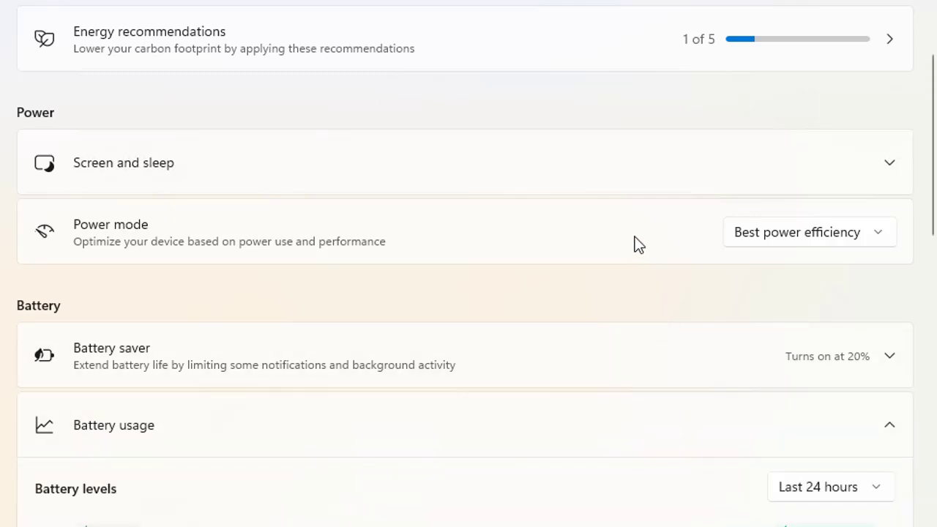
{"action": "scroll", "coordinate": [933, 83], "scroll_direction": "down", "scroll_amount": 3}
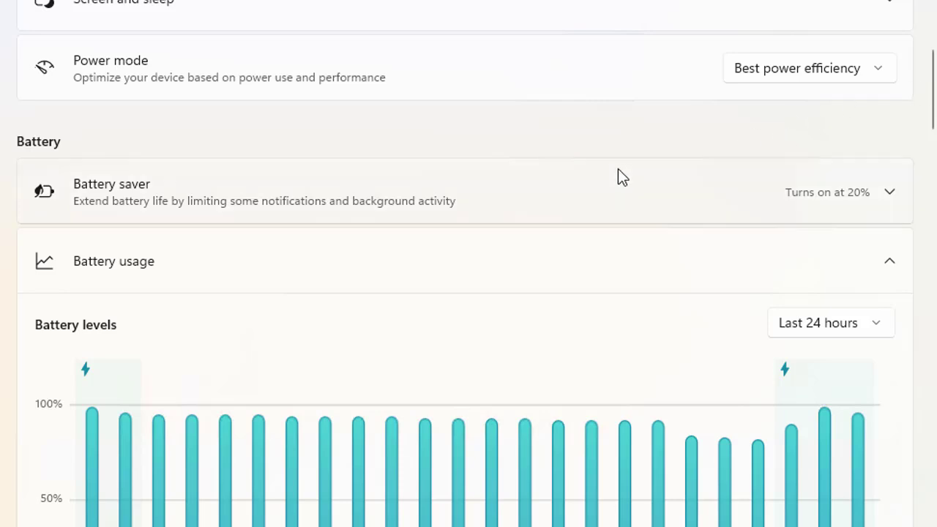
{"action": "scroll", "coordinate": [618, 176], "scroll_direction": "down", "scroll_amount": 3}
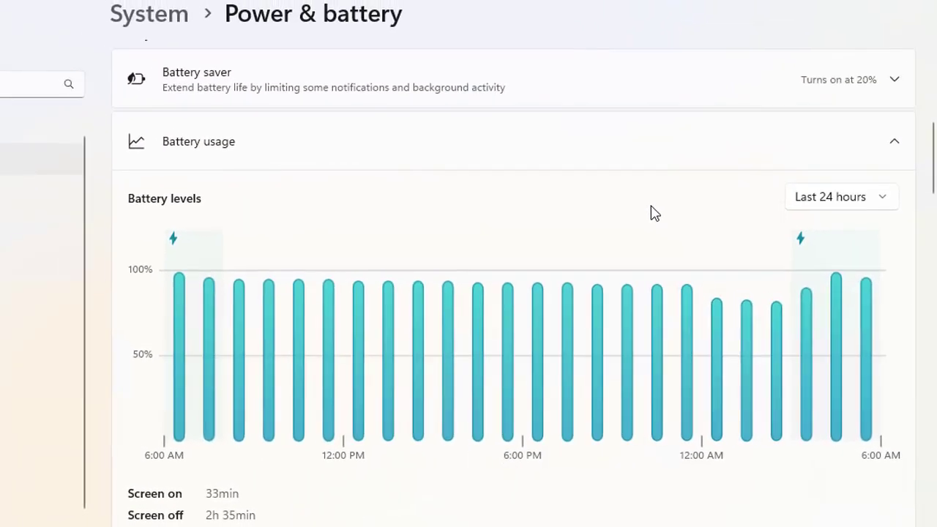
{"action": "scroll", "coordinate": [651, 208], "scroll_direction": "down", "scroll_amount": 3}
{"action": "scroll", "coordinate": [496, 188], "scroll_direction": "up", "scroll_amount": 3}
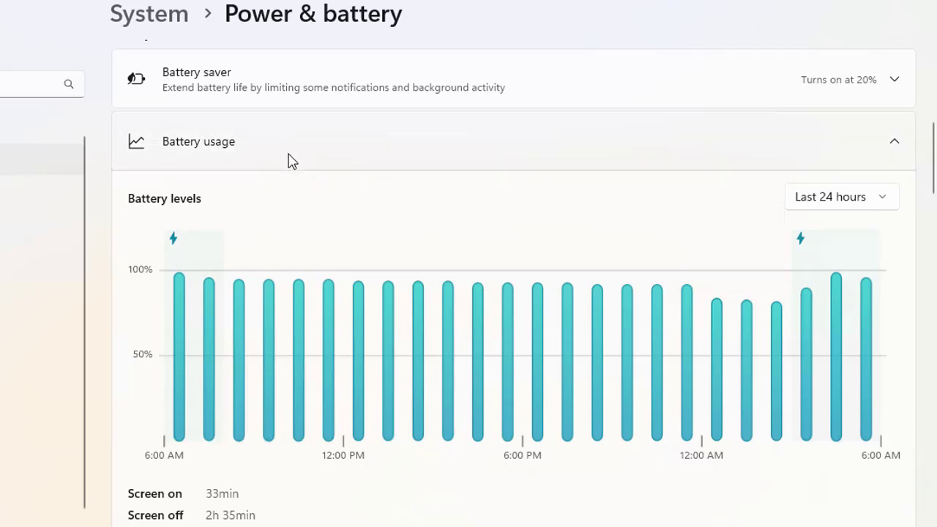
{"action": "scroll", "coordinate": [456, 234], "scroll_direction": "down", "scroll_amount": 3}
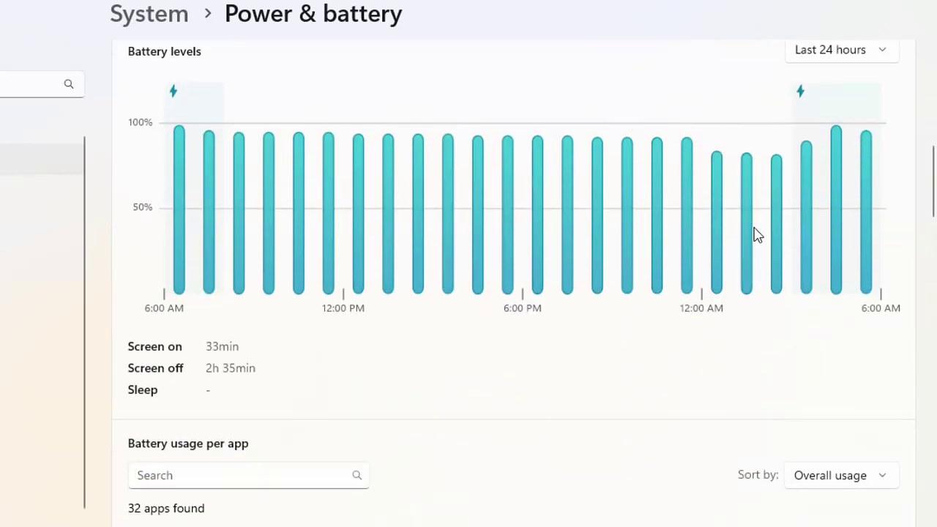
Step: Examine the battery usage per app, comparing in-use and background consumption across the listed apps
{"action": "scroll", "coordinate": [599, 236], "scroll_direction": "down", "scroll_amount": 3}
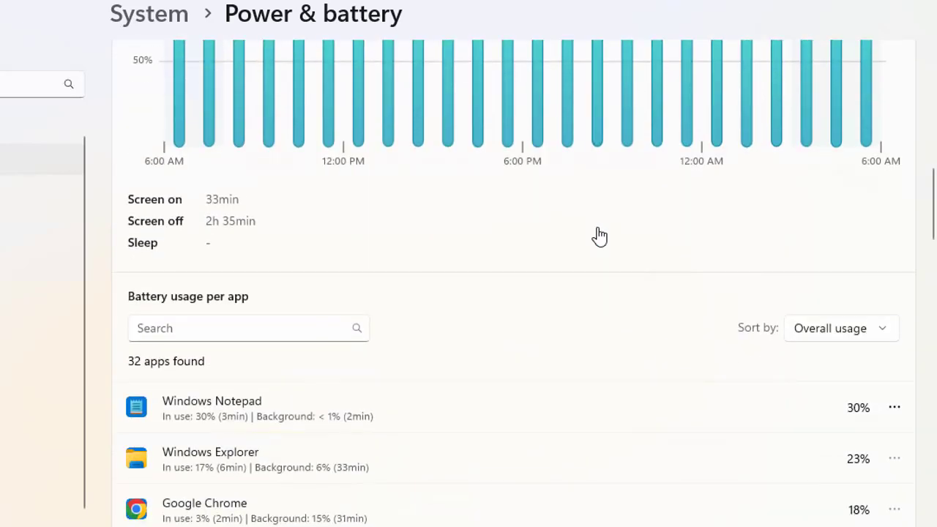
{"action": "scroll", "coordinate": [527, 234], "scroll_direction": "down", "scroll_amount": 1}
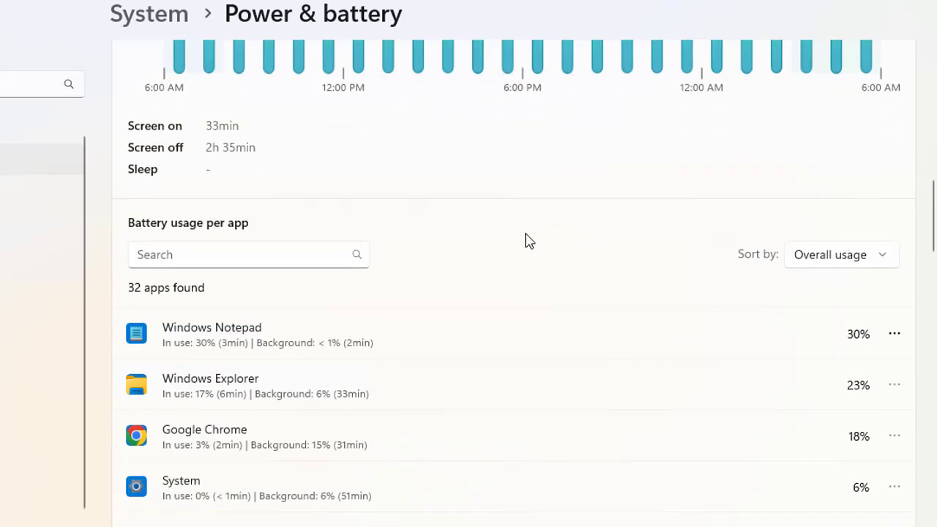
{"action": "scroll", "coordinate": [385, 206], "scroll_direction": "down", "scroll_amount": 1}
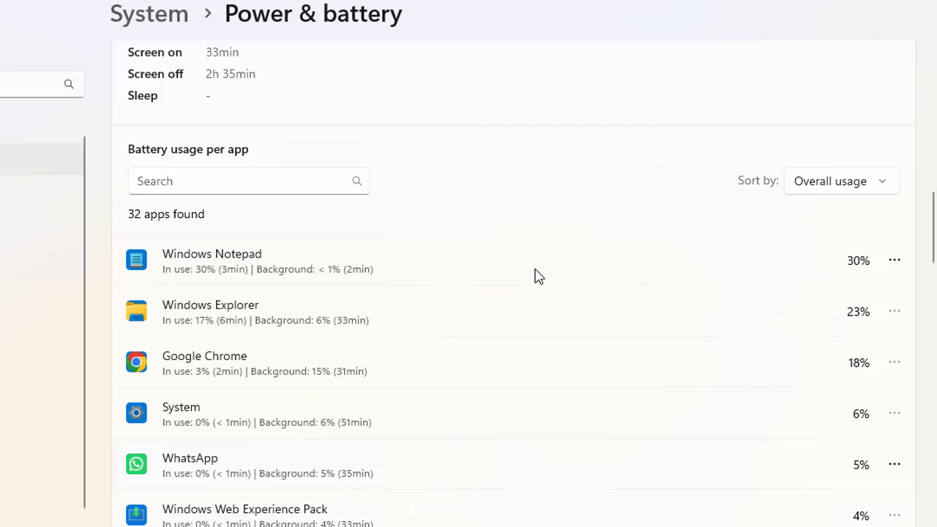
{"action": "scroll", "coordinate": [538, 276], "scroll_direction": "down", "scroll_amount": 4}
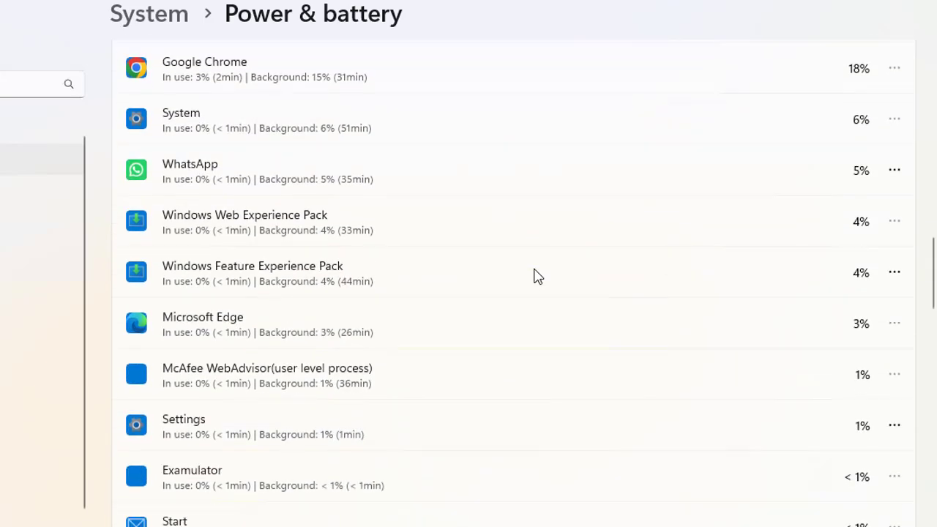
{"action": "scroll", "coordinate": [538, 276], "scroll_direction": "down", "scroll_amount": 4}
{"action": "scroll", "coordinate": [538, 276], "scroll_direction": "up", "scroll_amount": 6}
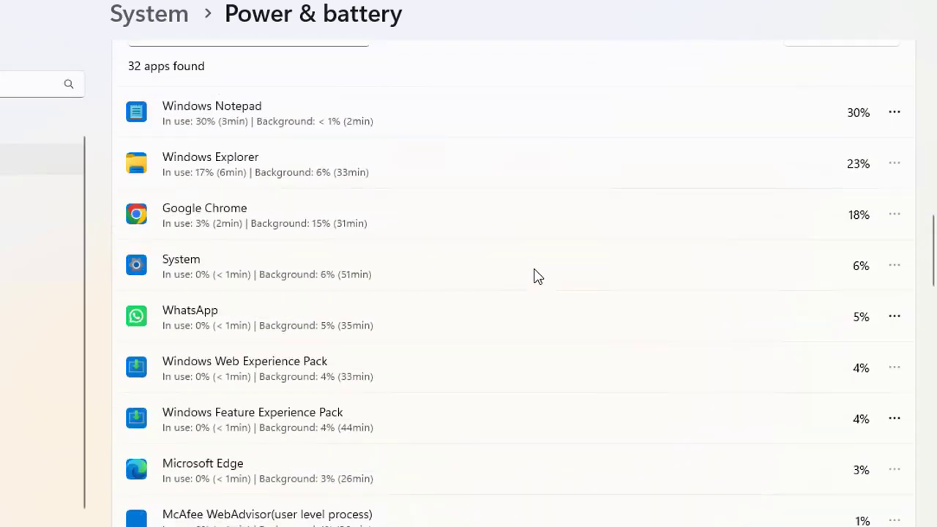
{"action": "scroll", "coordinate": [538, 276], "scroll_direction": "up", "scroll_amount": 1}
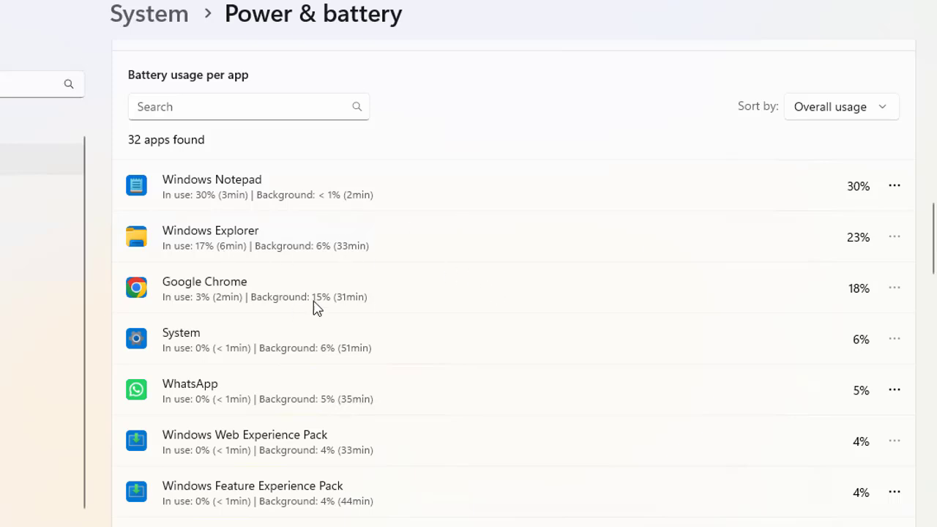
Step: Examine the full battery usage per app list, including the low-consumption apps, along with the screen-on and screen-off times
{"action": "scroll", "coordinate": [431, 293], "scroll_direction": "down", "scroll_amount": 5}
{"action": "scroll", "coordinate": [466, 273], "scroll_direction": "down", "scroll_amount": 2}
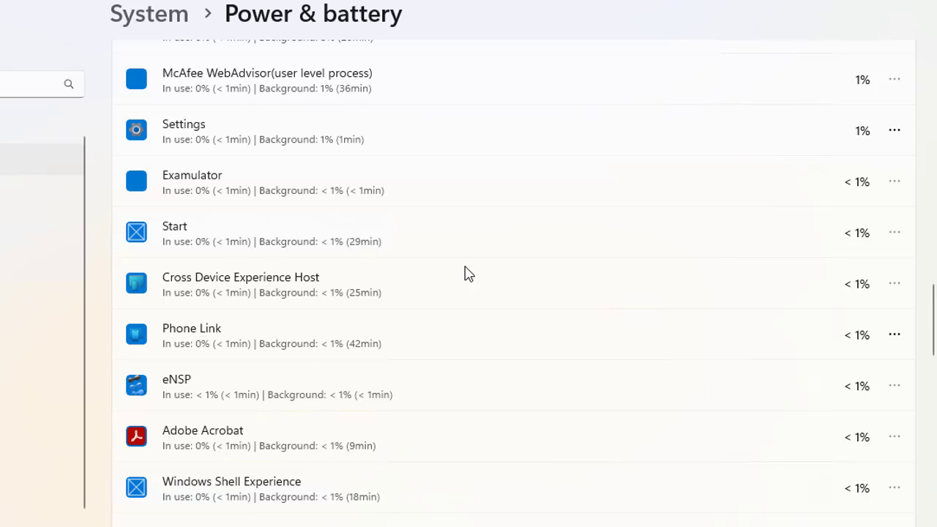
{"action": "scroll", "coordinate": [469, 273], "scroll_direction": "up", "scroll_amount": 1}
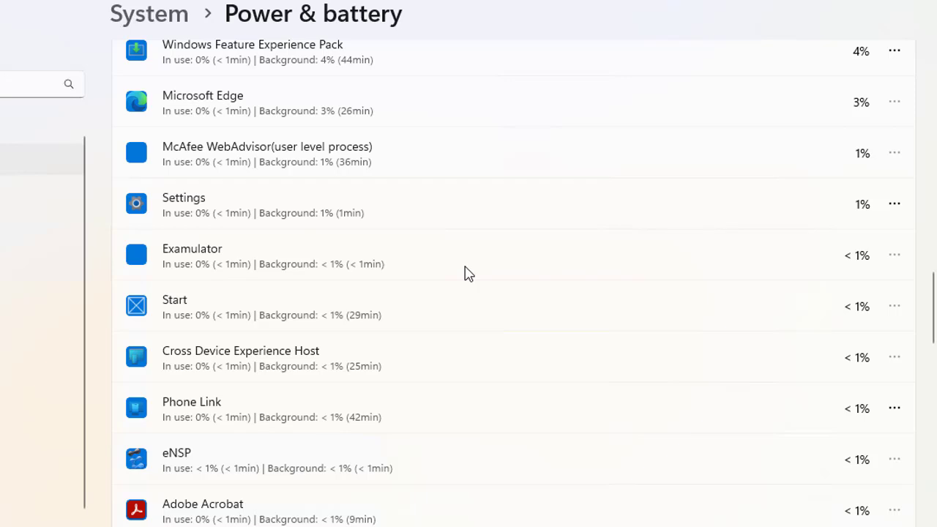
{"action": "scroll", "coordinate": [293, 256], "scroll_direction": "down", "scroll_amount": 3}
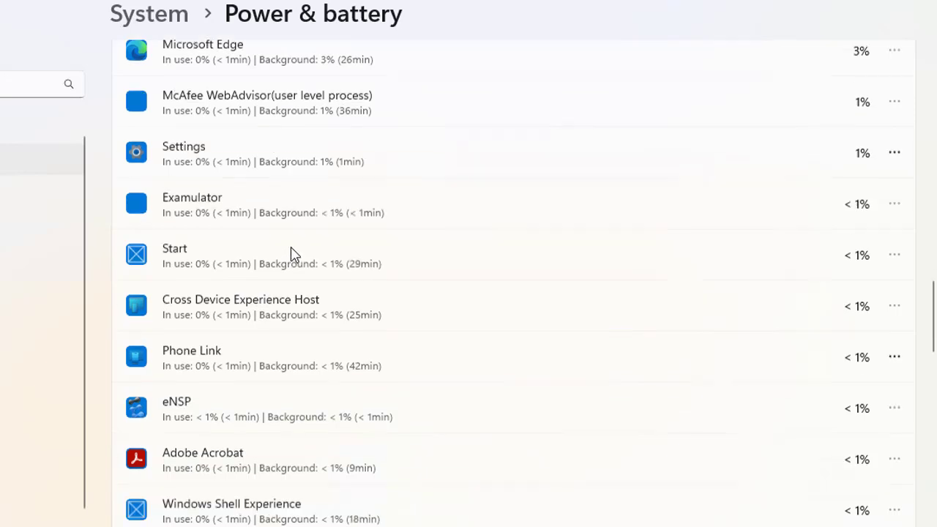
{"action": "scroll", "coordinate": [316, 254], "scroll_direction": "down", "scroll_amount": 6}
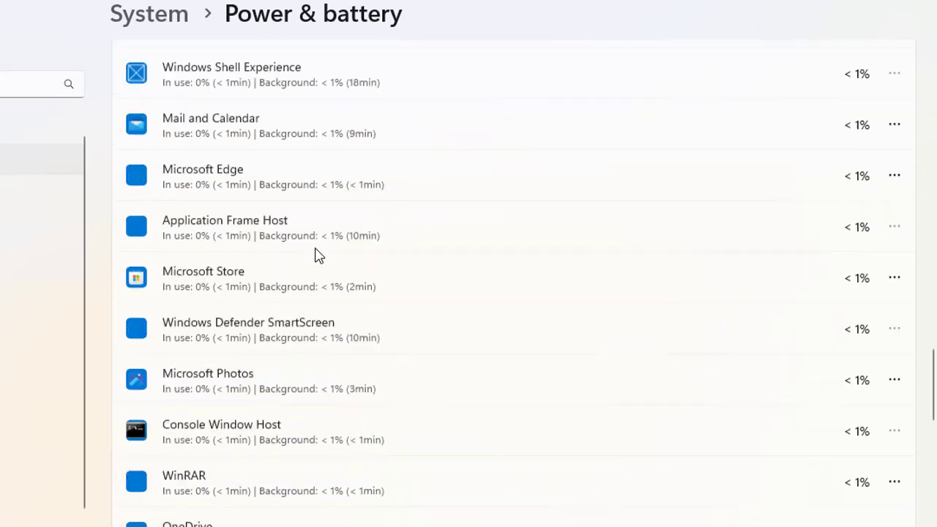
{"action": "scroll", "coordinate": [316, 254], "scroll_direction": "down", "scroll_amount": 2}
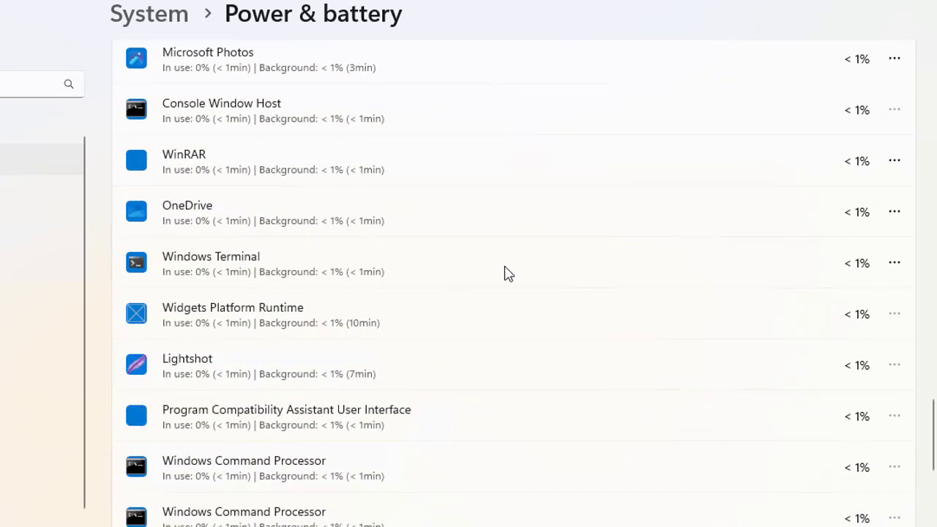
{"action": "scroll", "coordinate": [536, 275], "scroll_direction": "down", "scroll_amount": 3}
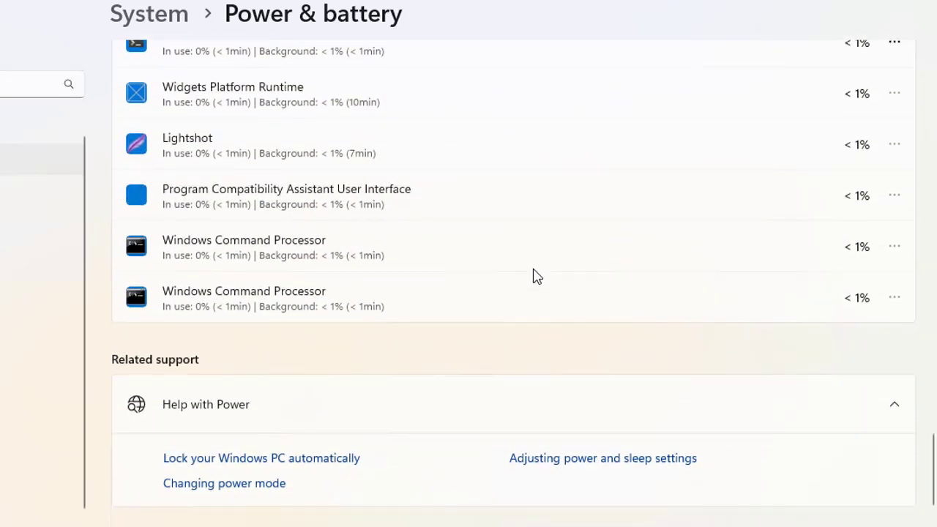
{"action": "scroll", "coordinate": [536, 275], "scroll_direction": "up", "scroll_amount": 9}
{"action": "scroll", "coordinate": [537, 275], "scroll_direction": "up", "scroll_amount": 11}
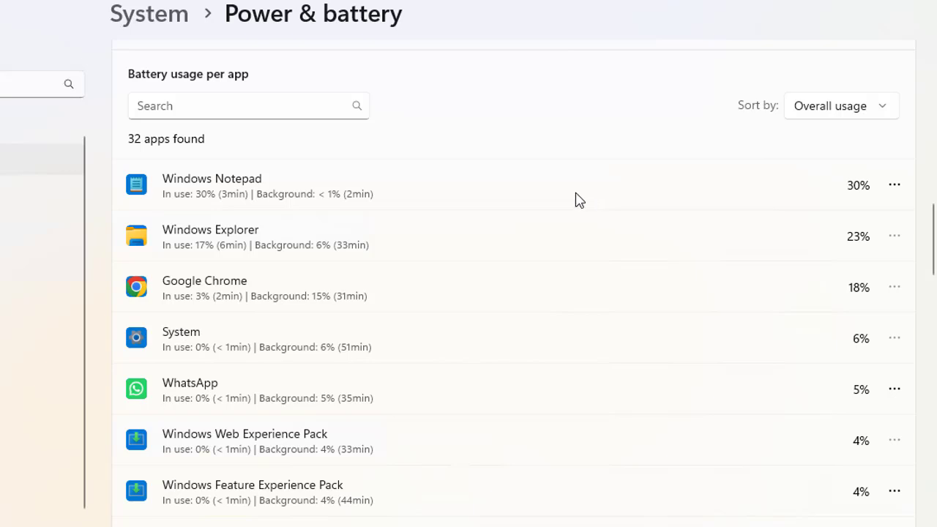
{"action": "scroll", "coordinate": [574, 198], "scroll_direction": "down", "scroll_amount": 8}
{"action": "scroll", "coordinate": [571, 194], "scroll_direction": "down", "scroll_amount": 10}
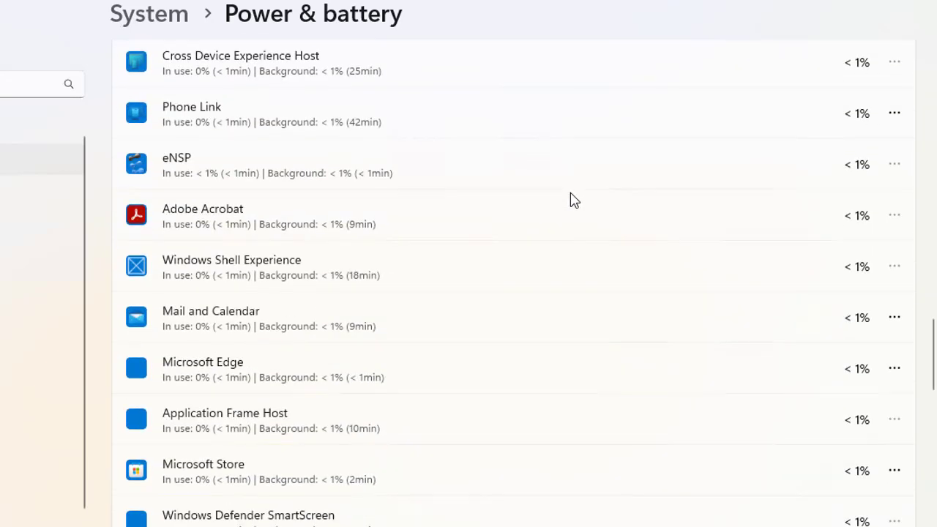
{"action": "scroll", "coordinate": [569, 193], "scroll_direction": "down", "scroll_amount": 3}
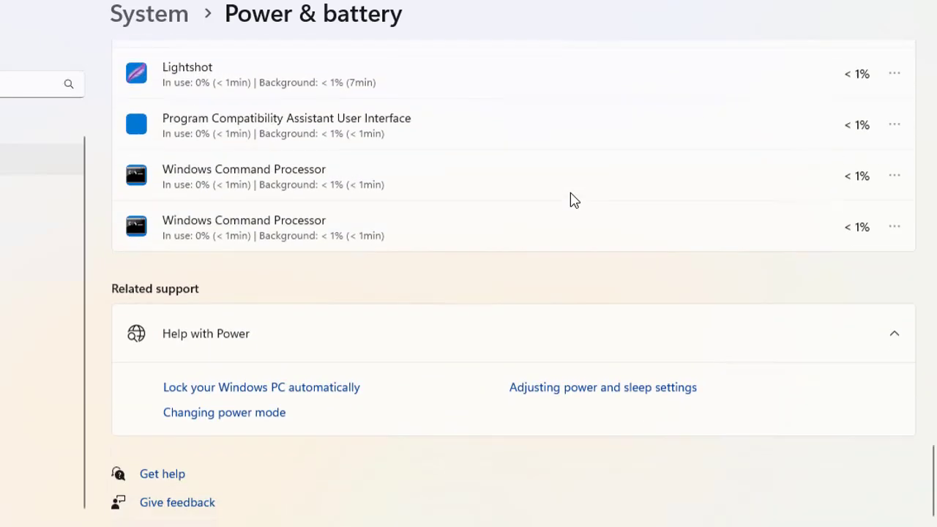
{"action": "scroll", "coordinate": [570, 193], "scroll_direction": "up", "scroll_amount": 15}
{"action": "scroll", "coordinate": [570, 197], "scroll_direction": "up", "scroll_amount": 6}
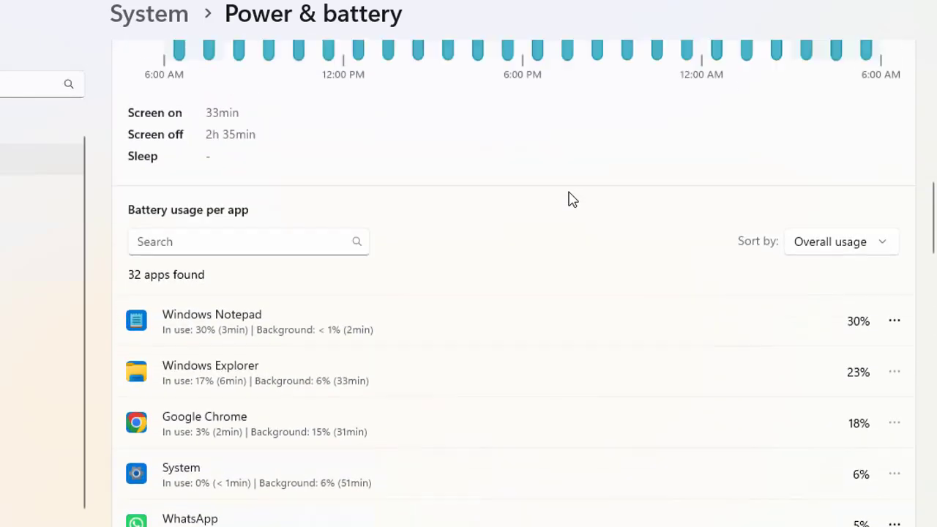
{"action": "scroll", "coordinate": [564, 200], "scroll_direction": "down", "scroll_amount": 2}
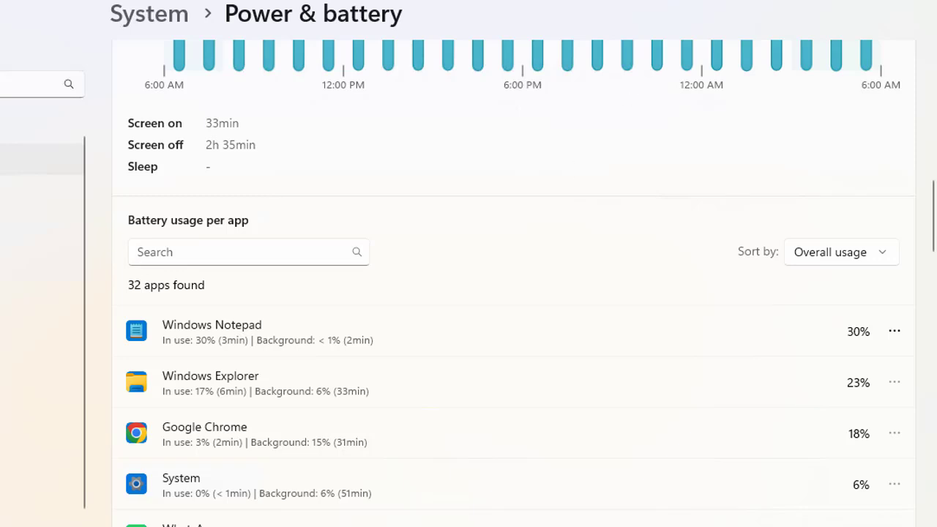
{"action": "scroll", "coordinate": [573, 213], "scroll_direction": "up", "scroll_amount": 2}
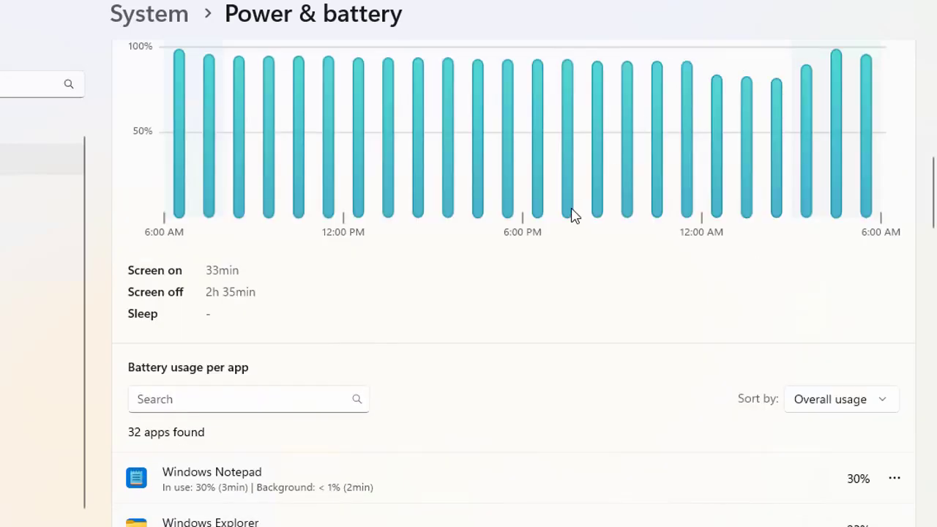
Step: Expand the Screen and sleep section to review the screen-off and sleep timeouts for battery and plugged-in power
{"action": "scroll", "coordinate": [521, 174], "scroll_direction": "up", "scroll_amount": 4}
{"action": "scroll", "coordinate": [476, 181], "scroll_direction": "up", "scroll_amount": 3}
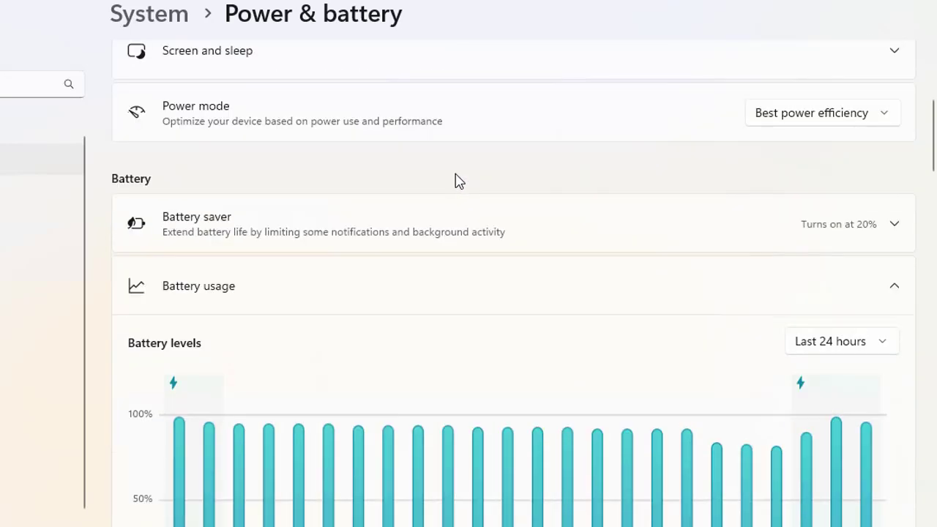
{"action": "left_click", "coordinate": [287, 205]}
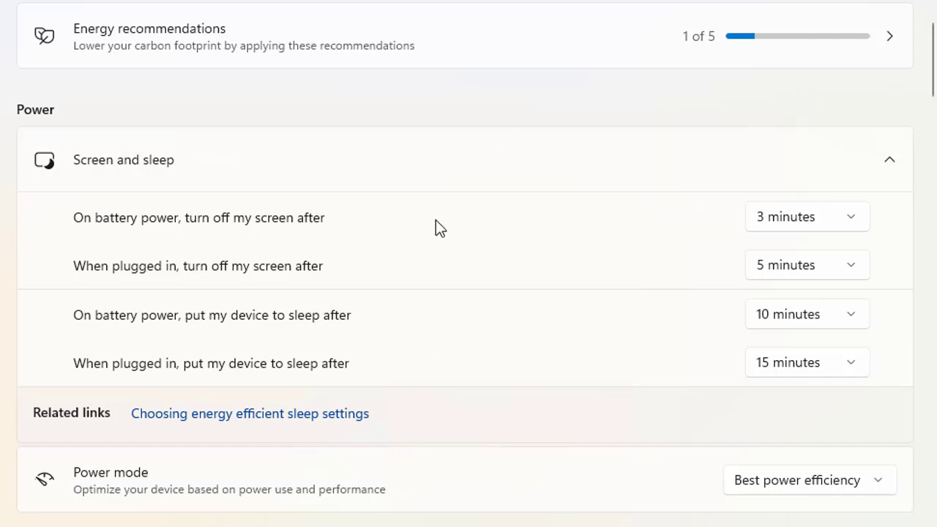
Step: Expand the Battery saver section under Battery to show its activation and screen brightness settings
{"action": "scroll", "coordinate": [388, 174], "scroll_direction": "down", "scroll_amount": 3}
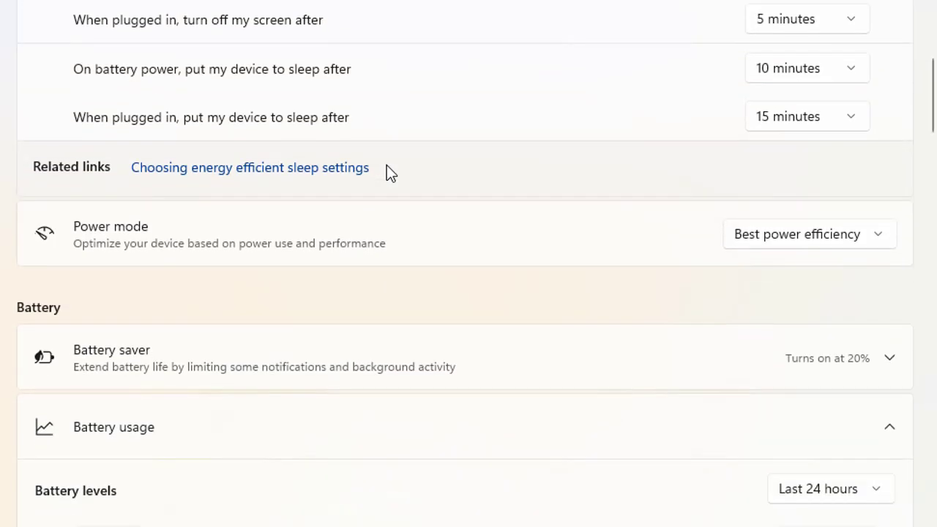
{"action": "scroll", "coordinate": [387, 165], "scroll_direction": "down", "scroll_amount": 3}
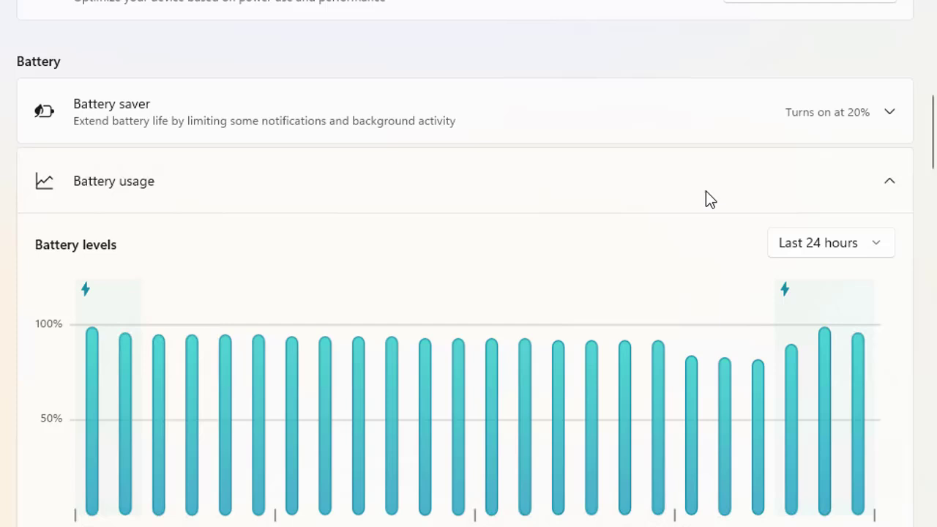
{"action": "left_click", "coordinate": [316, 108]}
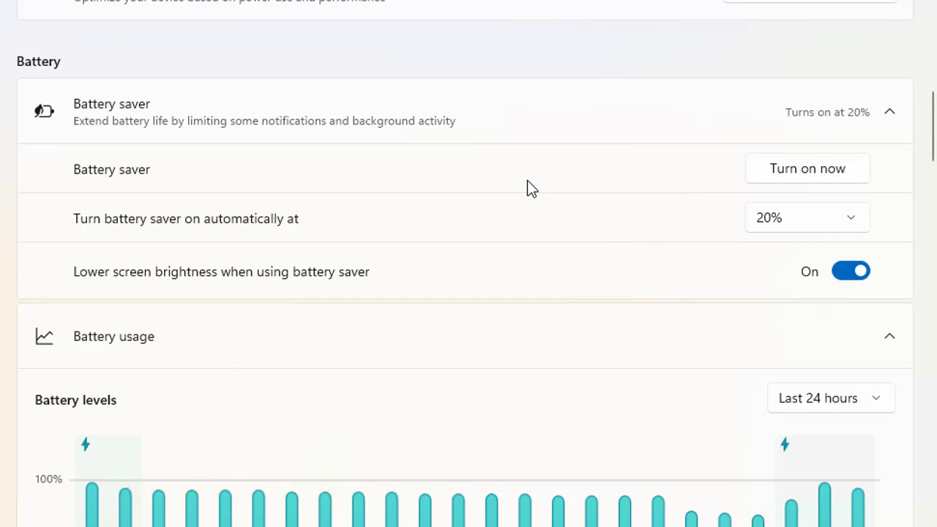
Step: Set the power mode to Balanced
{"action": "scroll", "coordinate": [685, 126], "scroll_direction": "up", "scroll_amount": 1}
{"action": "left_click", "coordinate": [797, 79]}
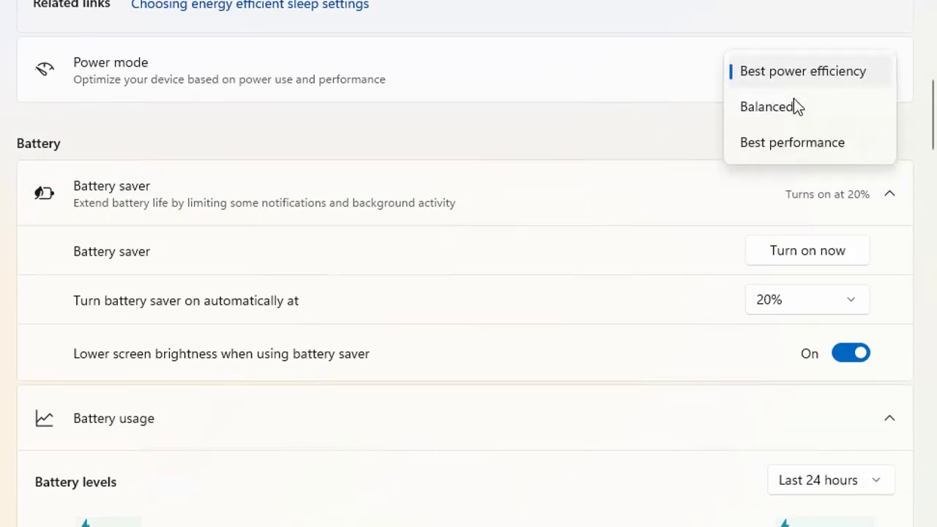
{"action": "left_click", "coordinate": [793, 105]}
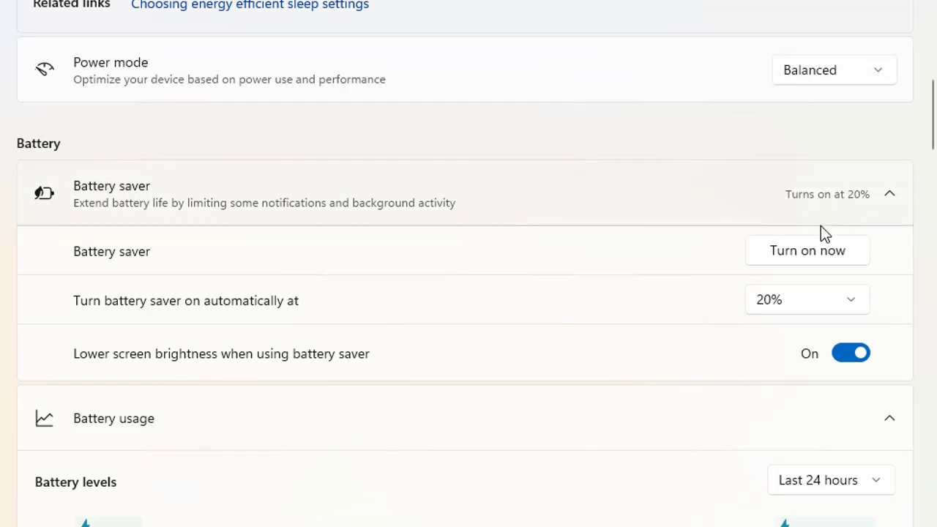
Step: Turn battery saver on immediately, check how it affects the power mode setting, and turn it off again
{"action": "left_click", "coordinate": [801, 258]}
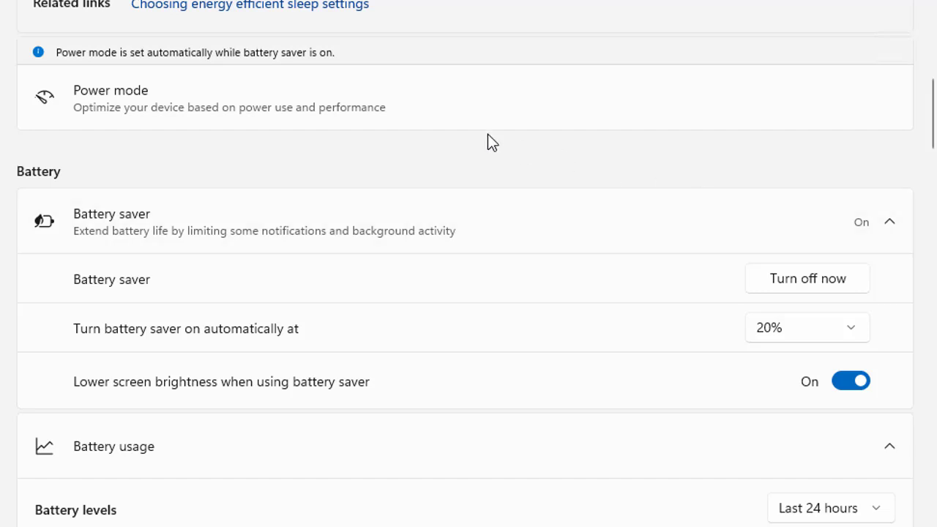
{"action": "scroll", "coordinate": [435, 151], "scroll_direction": "up", "scroll_amount": 1}
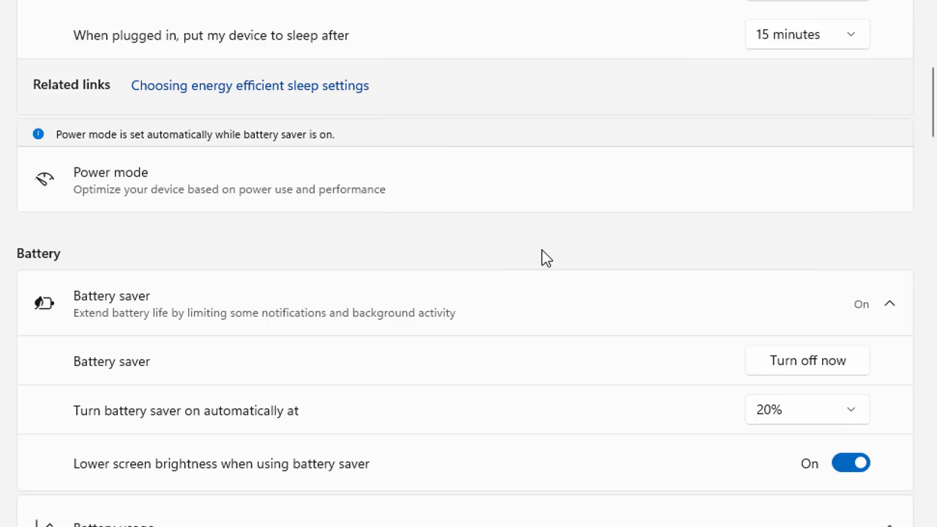
{"action": "left_click", "coordinate": [838, 370]}
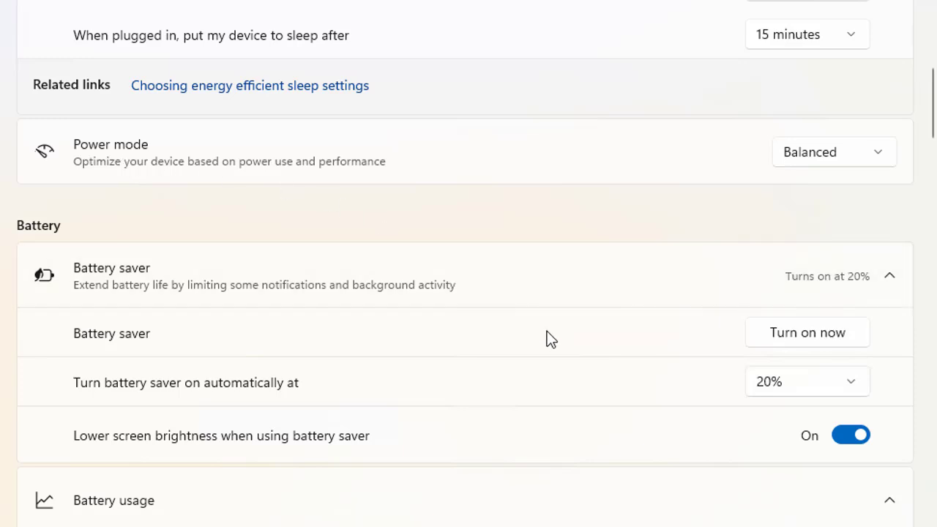
Step: Review the battery percentages available for turning battery saver on automatically, leaving the selection as it is
{"action": "scroll", "coordinate": [558, 339], "scroll_direction": "down", "scroll_amount": 1}
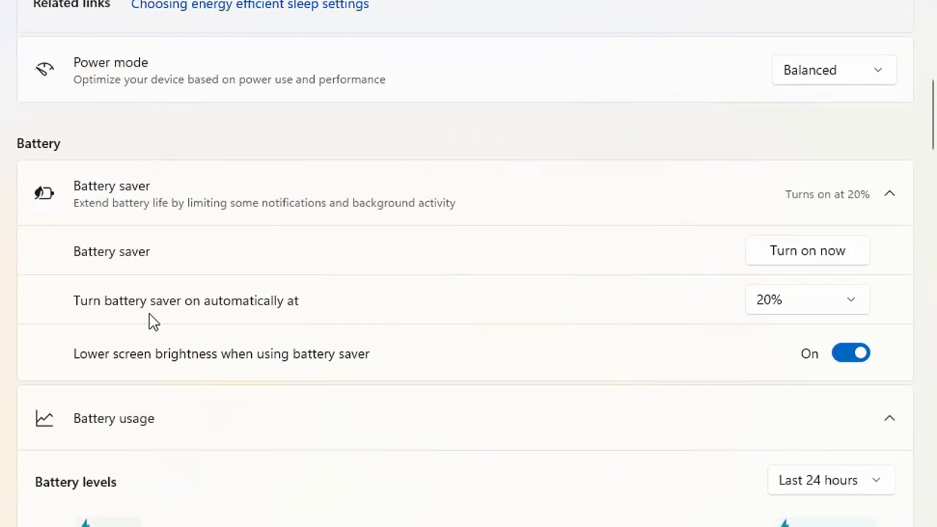
{"action": "left_click", "coordinate": [784, 313]}
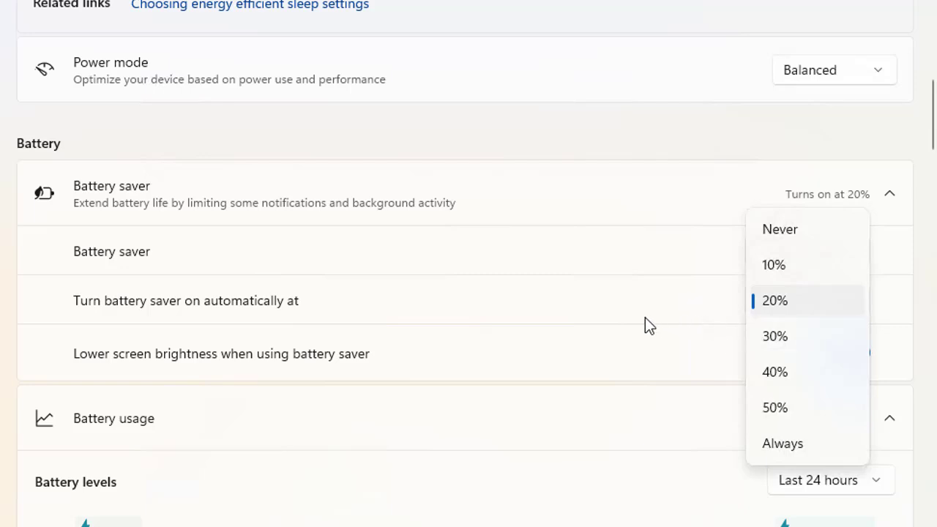
{"action": "left_click", "coordinate": [698, 307]}
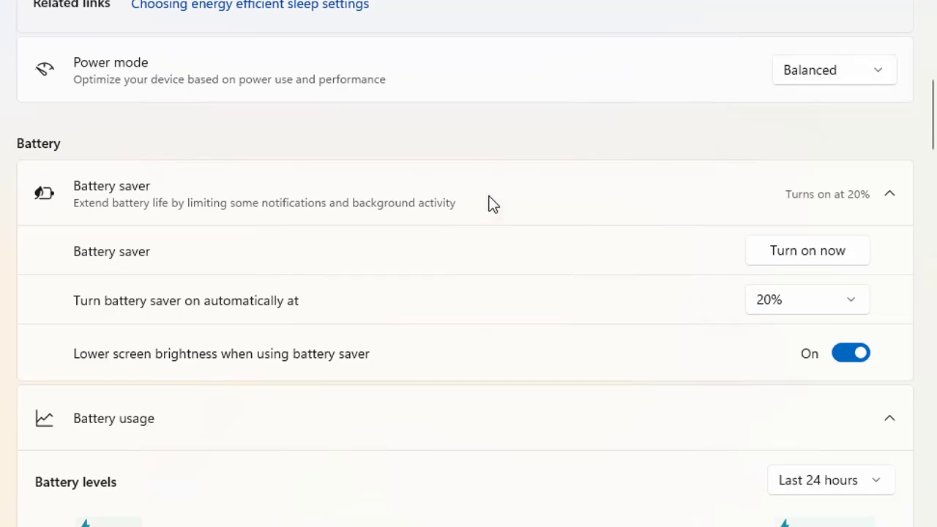
Step: Open the Installed apps page in the Apps settings
{"action": "scroll", "coordinate": [495, 209], "scroll_direction": "down", "scroll_amount": 6}
{"action": "scroll", "coordinate": [288, 198], "scroll_direction": "down", "scroll_amount": 3}
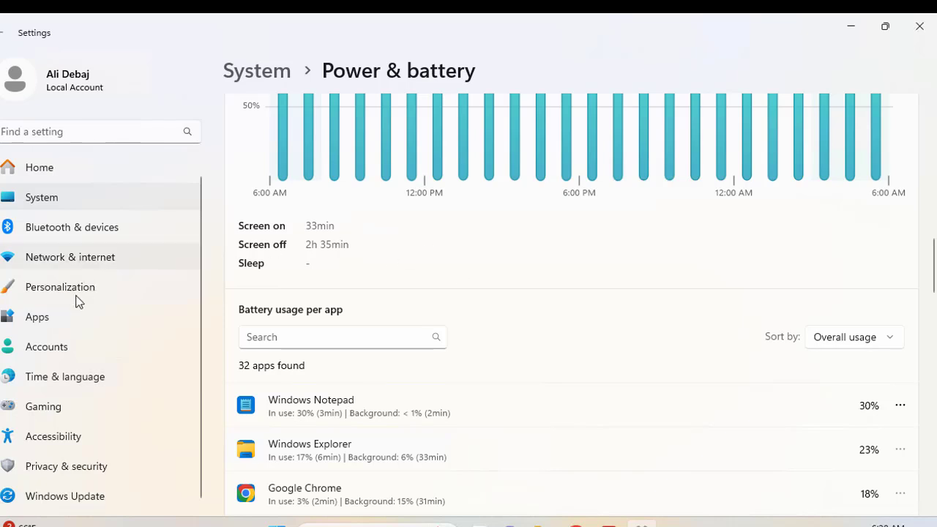
{"action": "left_click", "coordinate": [56, 323]}
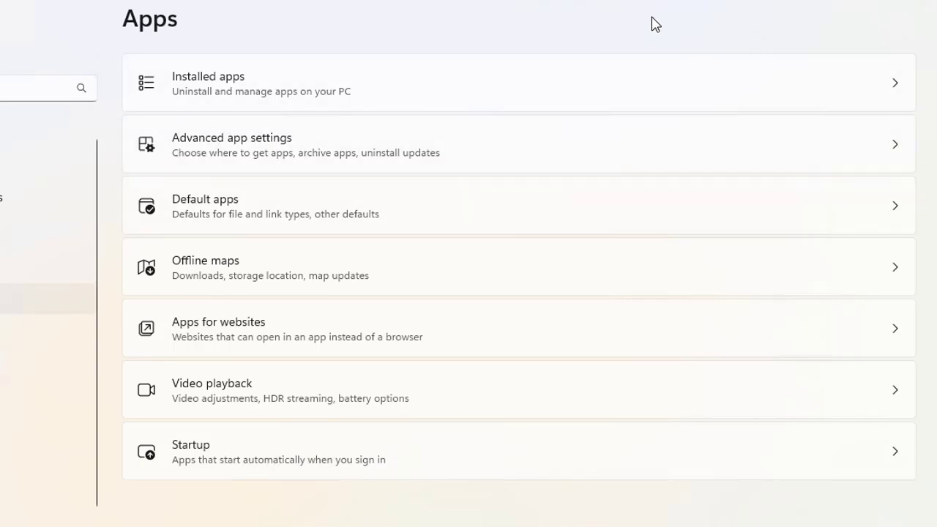
{"action": "left_click", "coordinate": [304, 90]}
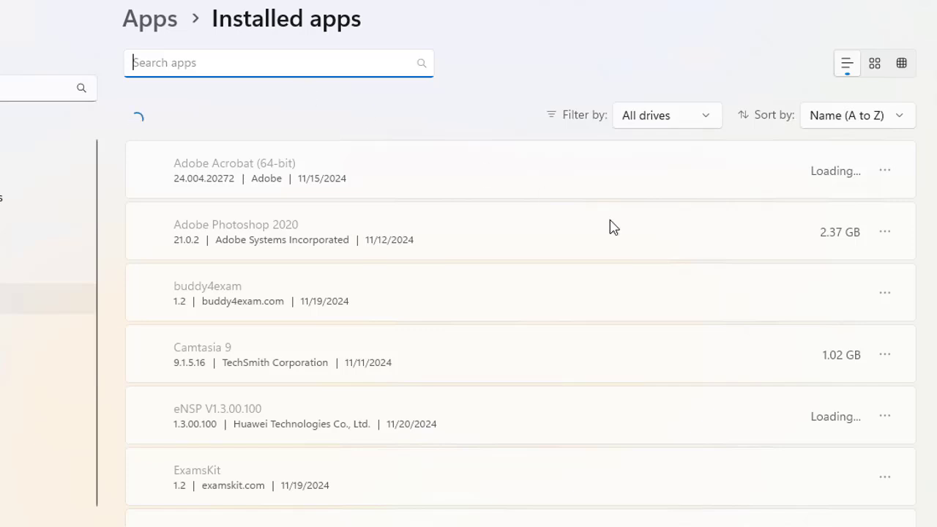
Step: Find Notepad in the installed apps list and open its advanced options
{"action": "scroll", "coordinate": [634, 216], "scroll_direction": "down", "scroll_amount": 15}
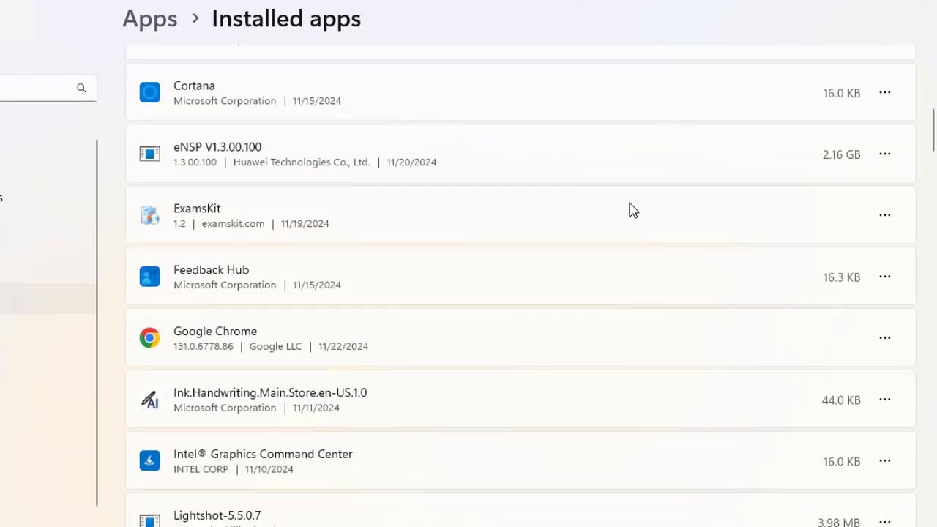
{"action": "scroll", "coordinate": [634, 216], "scroll_direction": "down", "scroll_amount": 5}
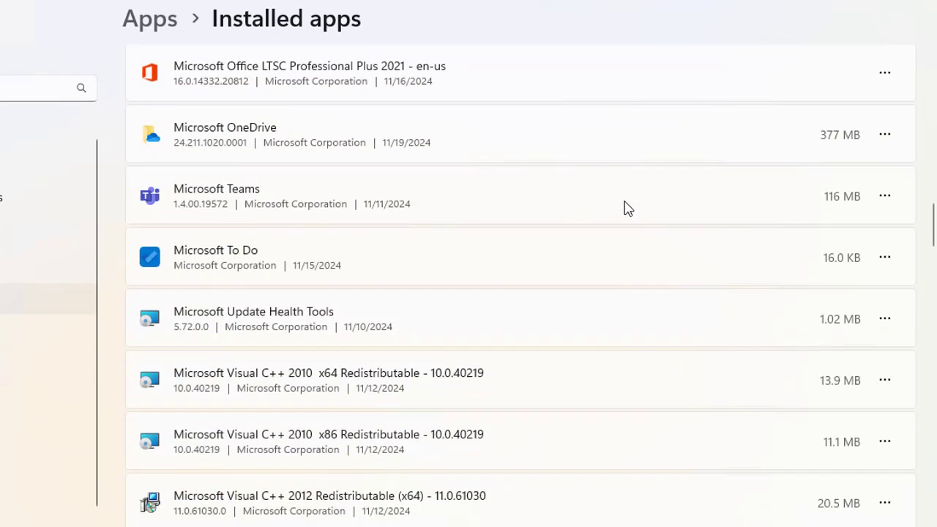
{"action": "scroll", "coordinate": [583, 195], "scroll_direction": "down", "scroll_amount": 2}
{"action": "scroll", "coordinate": [584, 195], "scroll_direction": "down", "scroll_amount": 5}
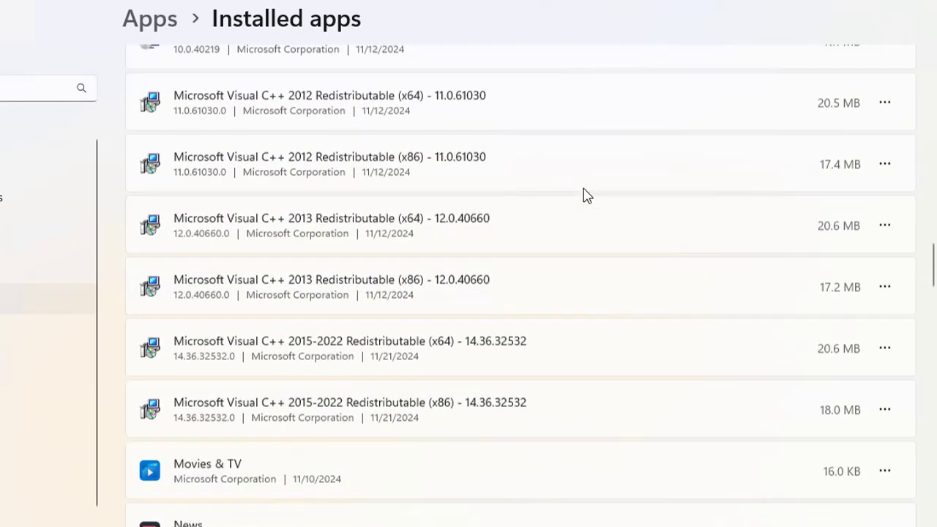
{"action": "scroll", "coordinate": [584, 198], "scroll_direction": "down", "scroll_amount": 2}
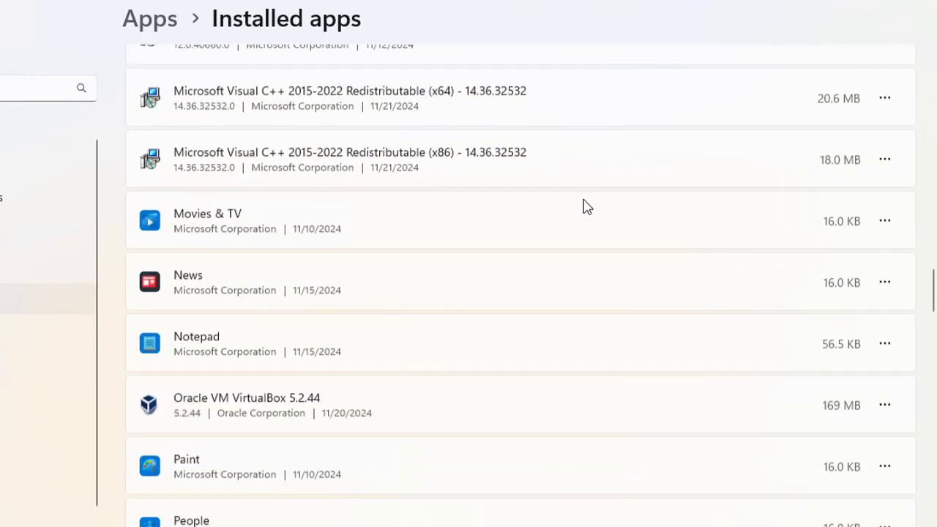
{"action": "left_click", "coordinate": [888, 342]}
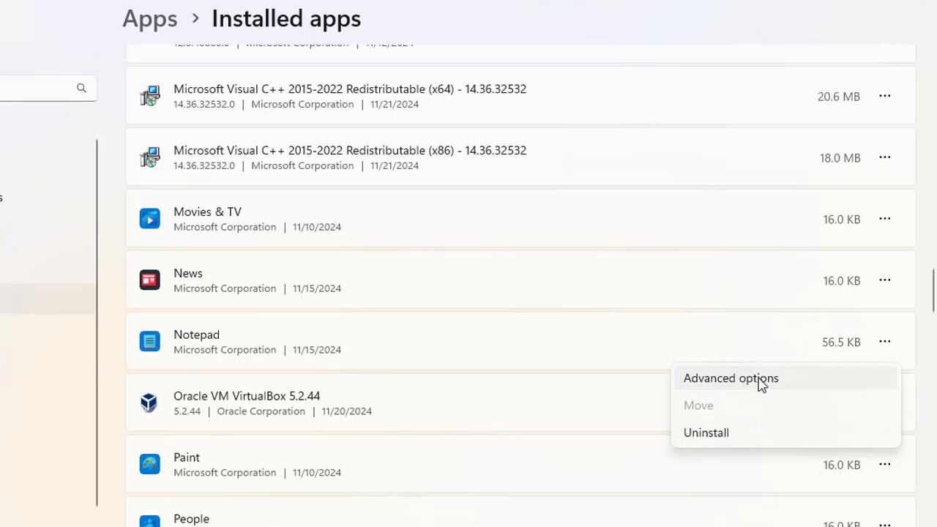
{"action": "left_click", "coordinate": [762, 380]}
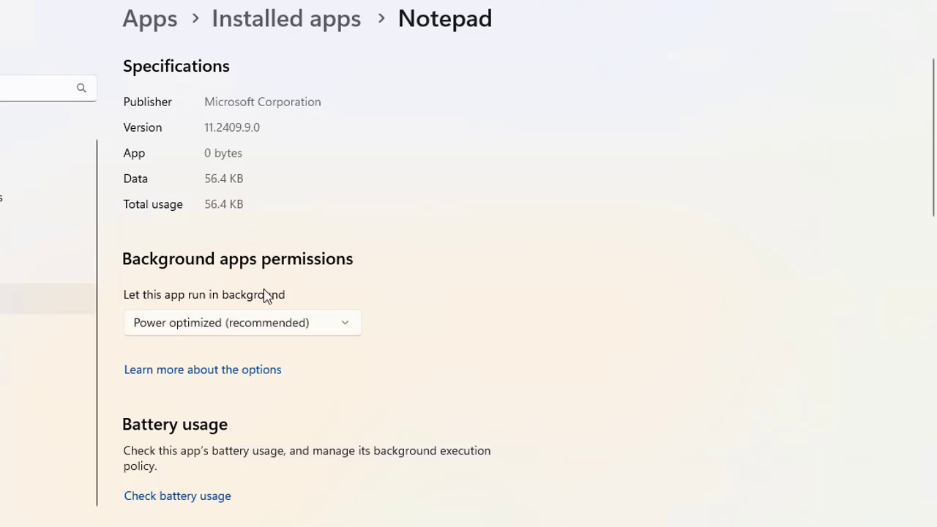
Step: Review the choices for letting Notepad run in the background, leaving the selection as it is
{"action": "left_click", "coordinate": [322, 331]}
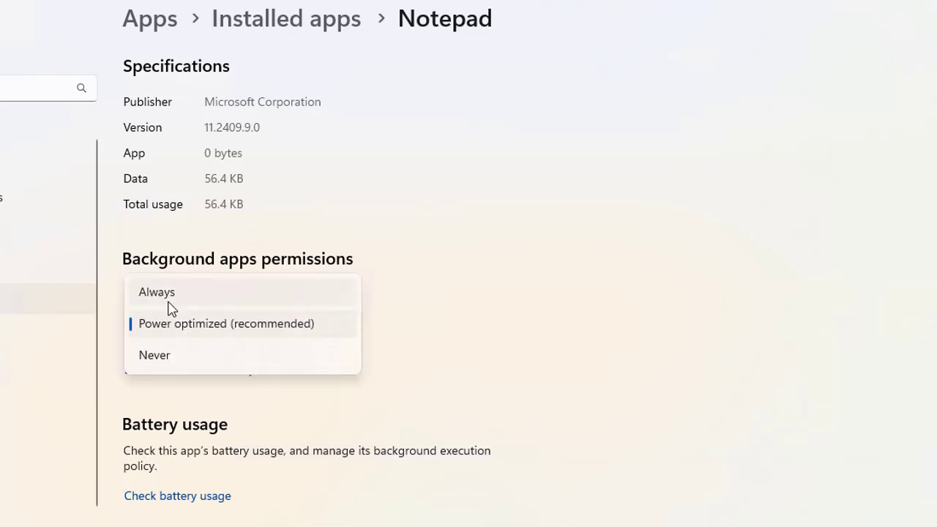
{"action": "left_click", "coordinate": [452, 408]}
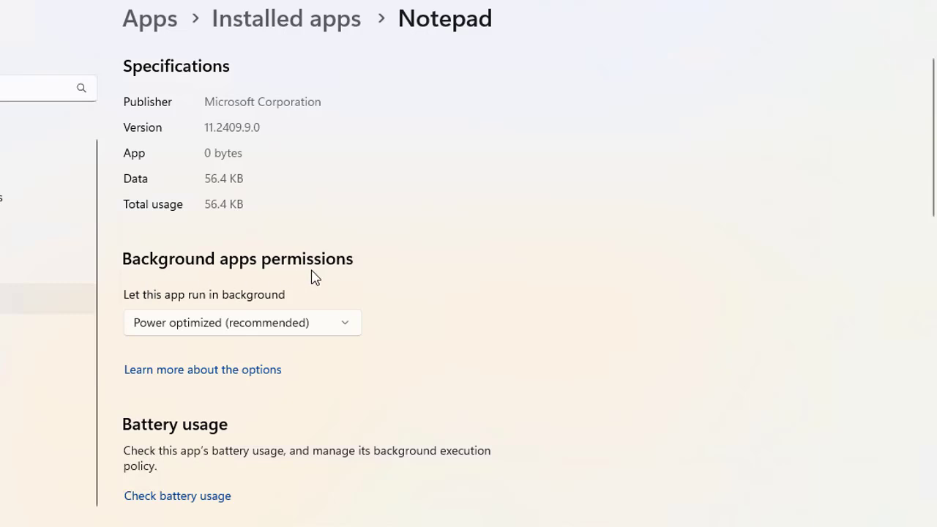
{"action": "scroll", "coordinate": [315, 178], "scroll_direction": "down", "scroll_amount": 1}
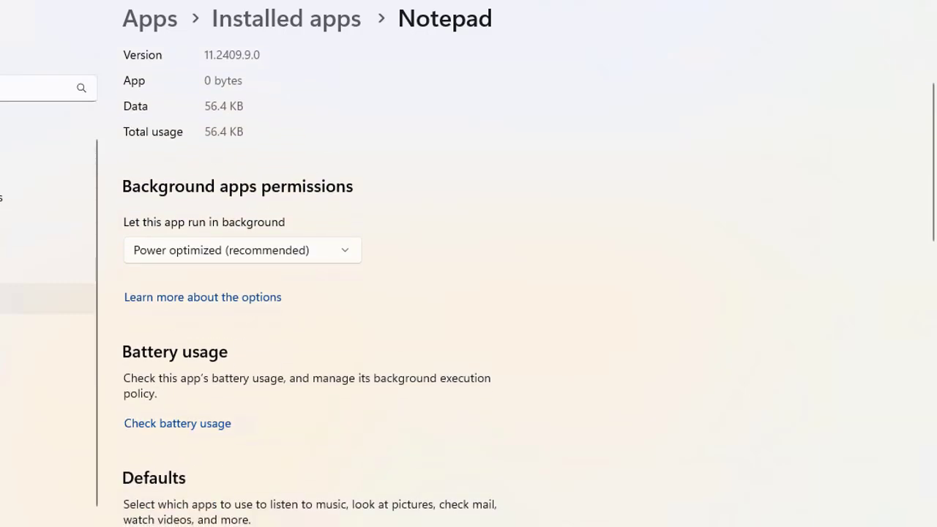
Step: Go to the Power & battery page in the System settings, backing out of Energy recommendations
{"action": "left_click", "coordinate": [74, 162]}
{"action": "scroll", "coordinate": [265, 265], "scroll_direction": "down", "scroll_amount": 3}
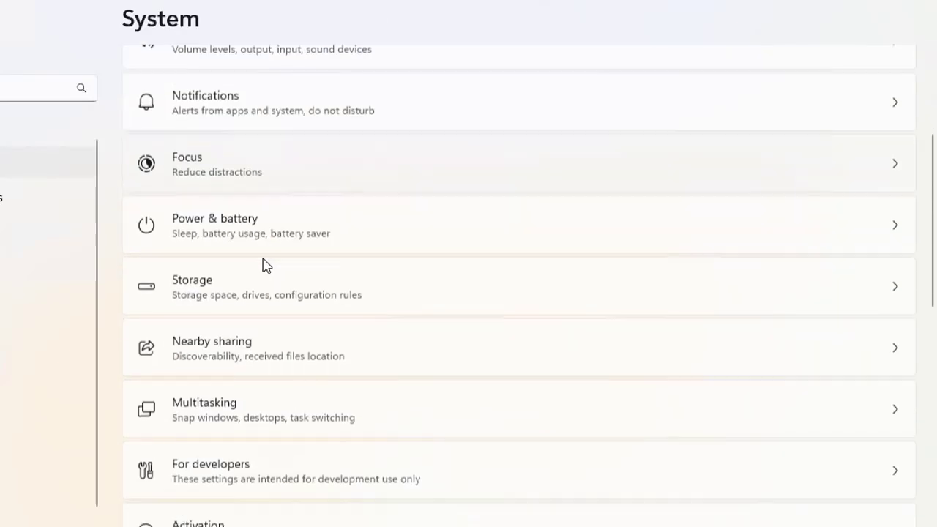
{"action": "left_click", "coordinate": [328, 224]}
{"action": "left_click", "coordinate": [293, 213]}
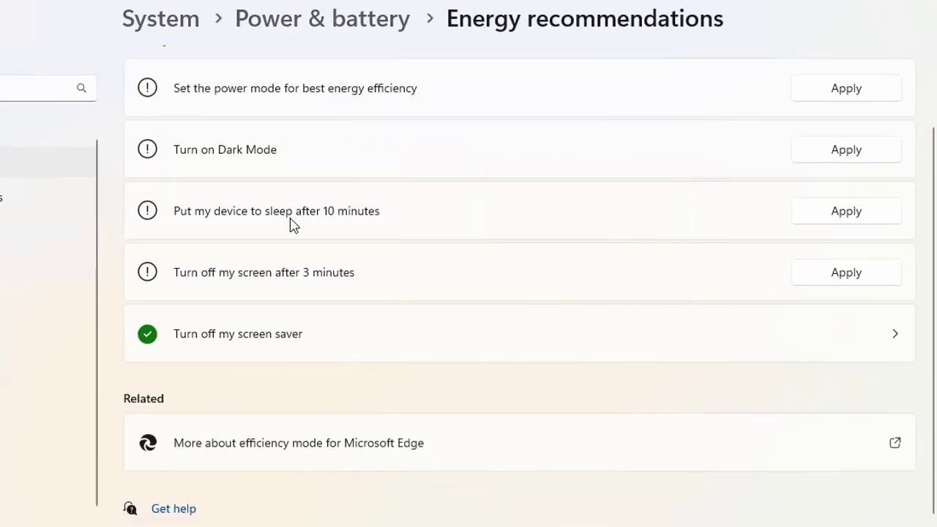
{"action": "scroll", "coordinate": [461, 264], "scroll_direction": "up", "scroll_amount": 2}
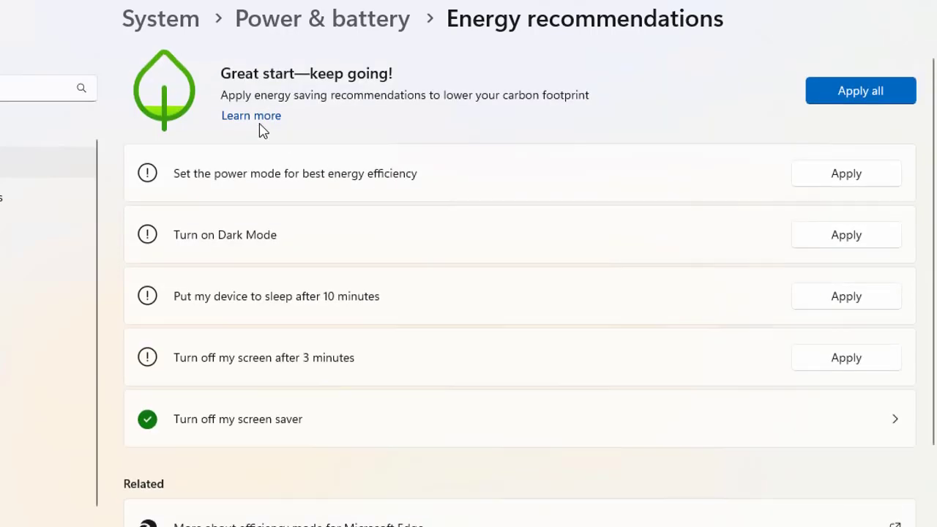
{"action": "left_click", "coordinate": [357, 16]}
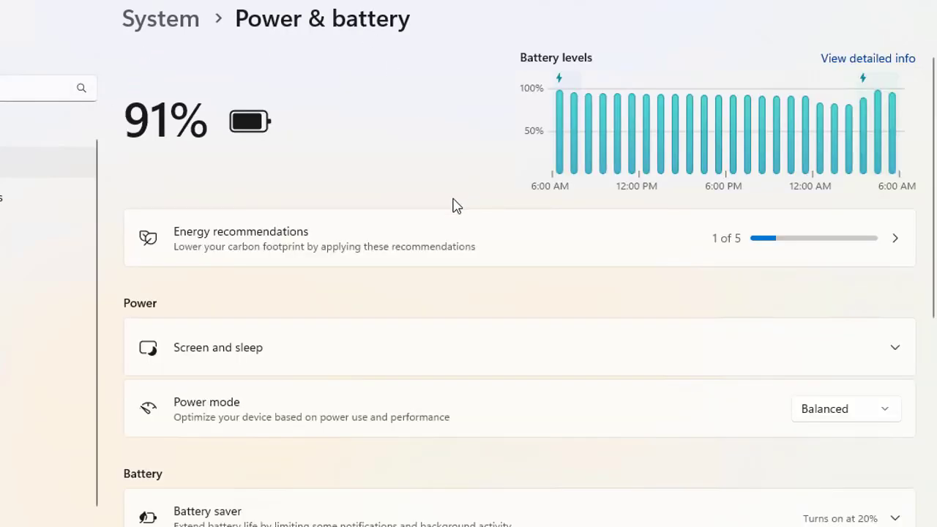
Step: Expand the battery usage details and open the background activity settings for Windows Notepad from the per-app list
{"action": "scroll", "coordinate": [452, 205], "scroll_direction": "down", "scroll_amount": 5}
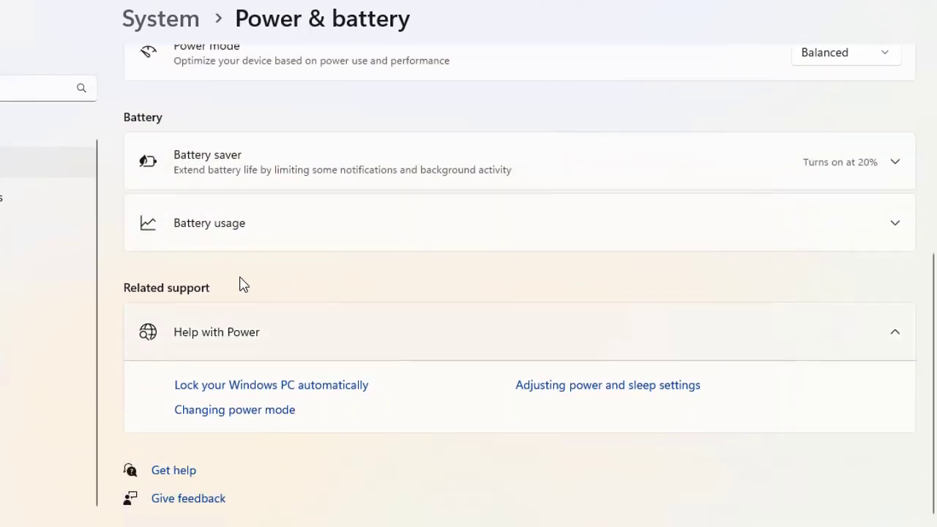
{"action": "left_click", "coordinate": [226, 239]}
{"action": "scroll", "coordinate": [371, 245], "scroll_direction": "down", "scroll_amount": 3}
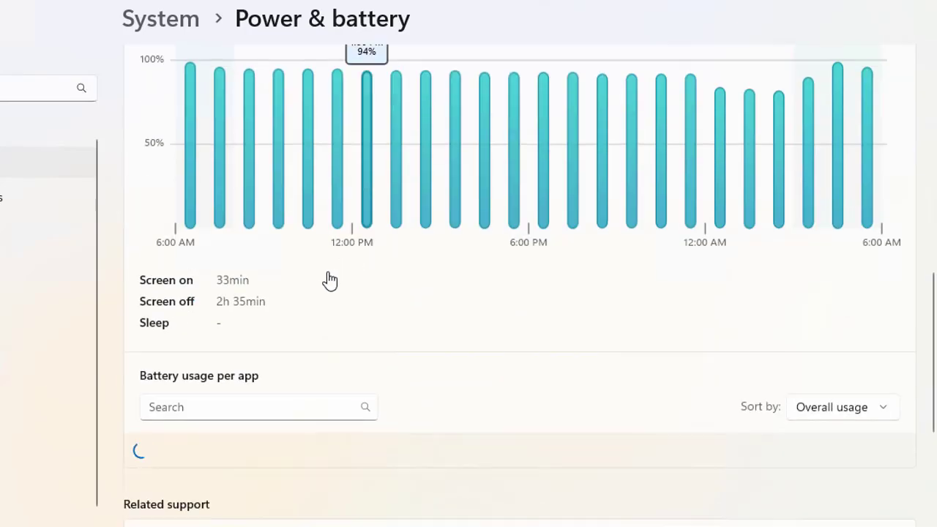
{"action": "scroll", "coordinate": [330, 280], "scroll_direction": "down", "scroll_amount": 5}
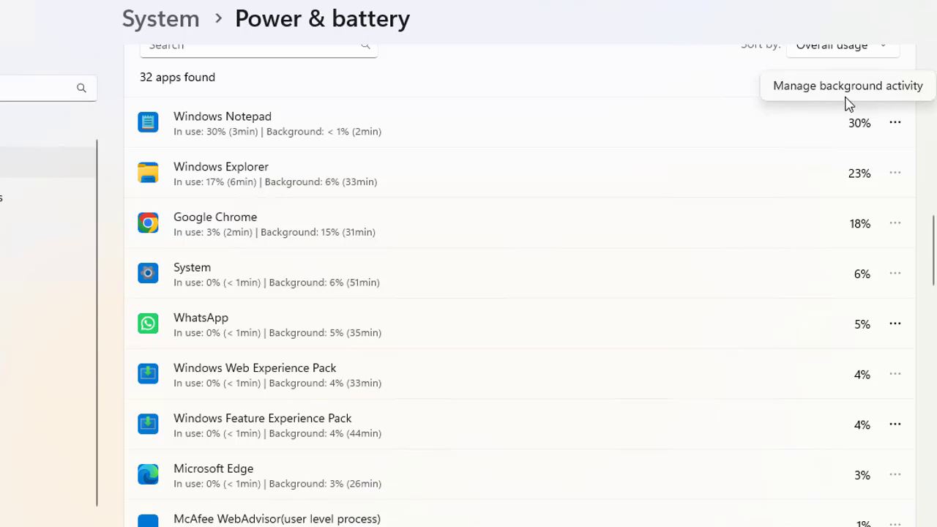
{"action": "left_click", "coordinate": [800, 93]}
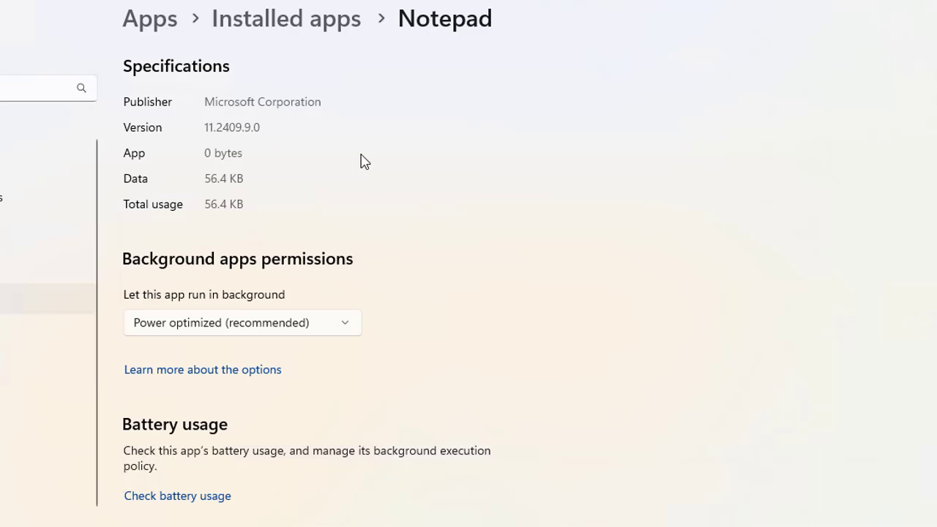
Step: Return to the Power & battery page through the System settings and look over its sections
{"action": "left_click", "coordinate": [69, 134]}
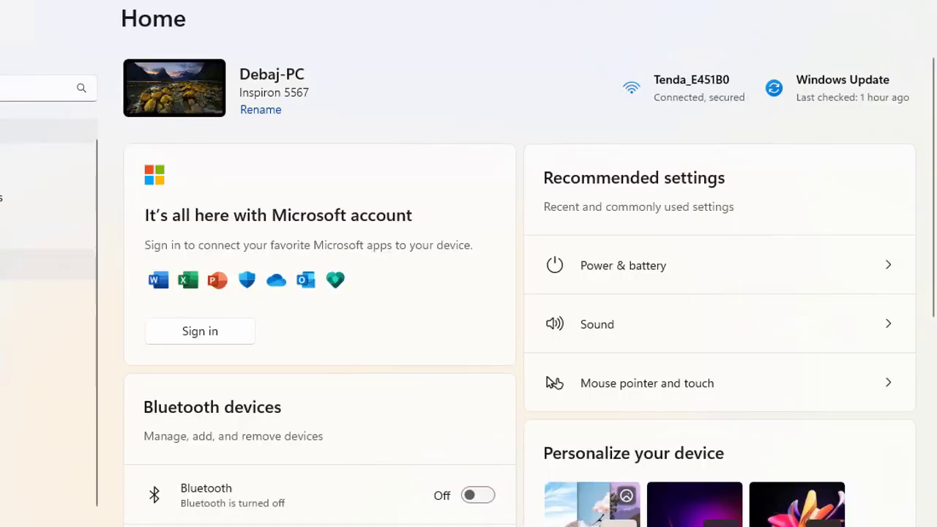
{"action": "left_click", "coordinate": [48, 160]}
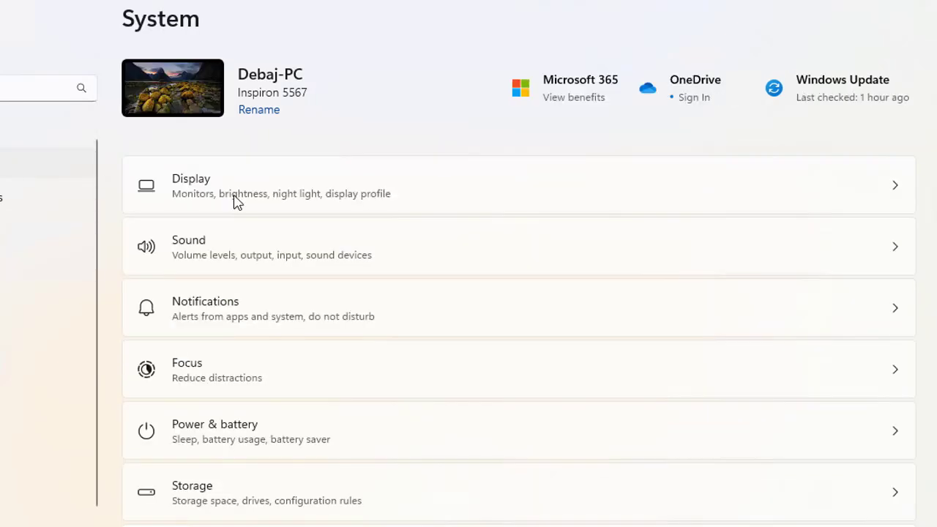
{"action": "left_click", "coordinate": [303, 431]}
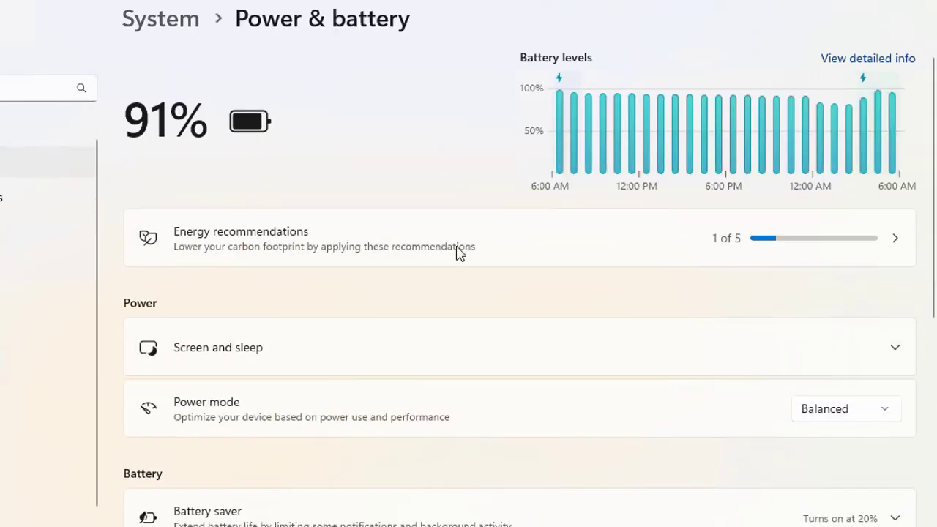
{"action": "scroll", "coordinate": [376, 283], "scroll_direction": "down", "scroll_amount": 2}
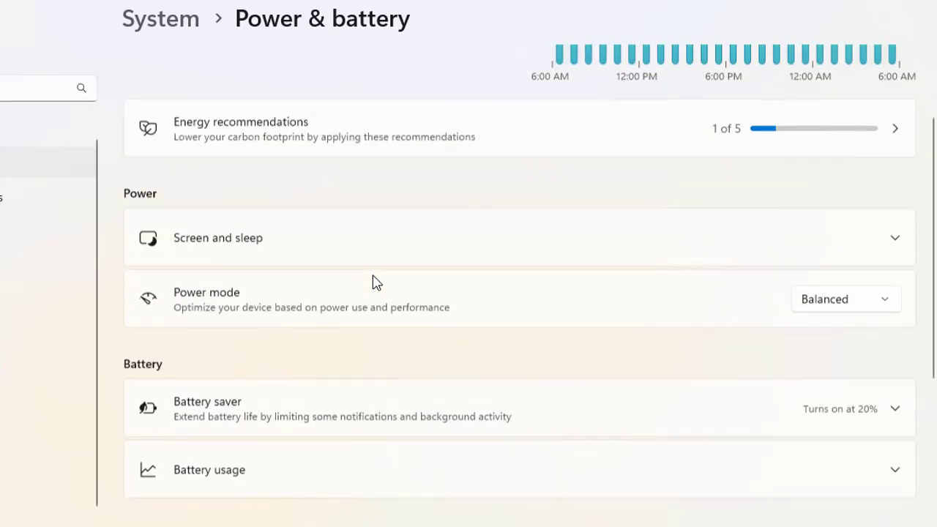
{"action": "scroll", "coordinate": [379, 278], "scroll_direction": "up", "scroll_amount": 2}
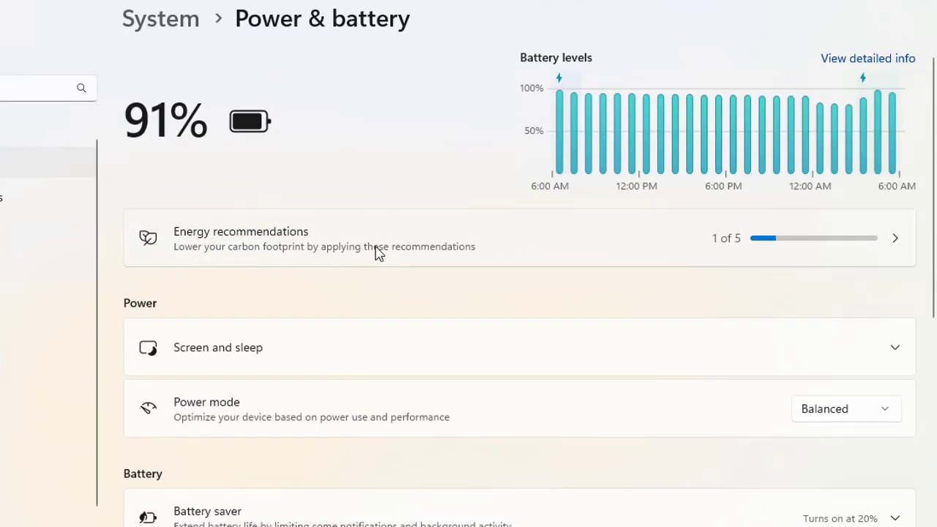
Step: Open Energy recommendations and review the suggested energy-saving settings without applying any
{"action": "left_click", "coordinate": [488, 253]}
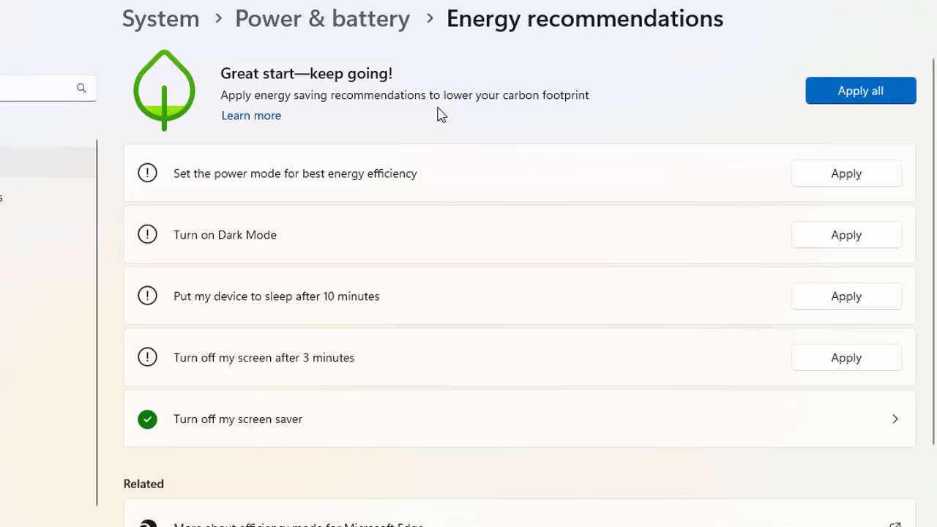
{"action": "scroll", "coordinate": [498, 169], "scroll_direction": "down", "scroll_amount": 2}
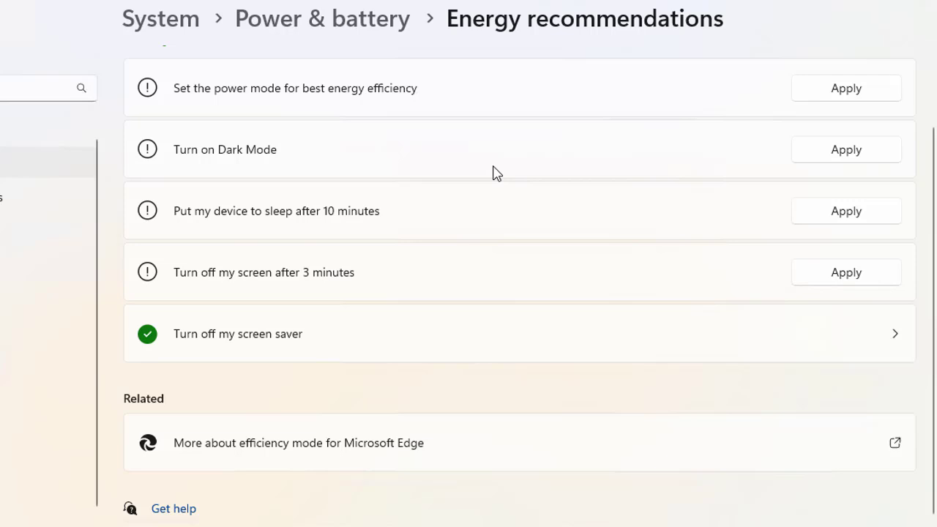
{"action": "scroll", "coordinate": [495, 173], "scroll_direction": "up", "scroll_amount": 2}
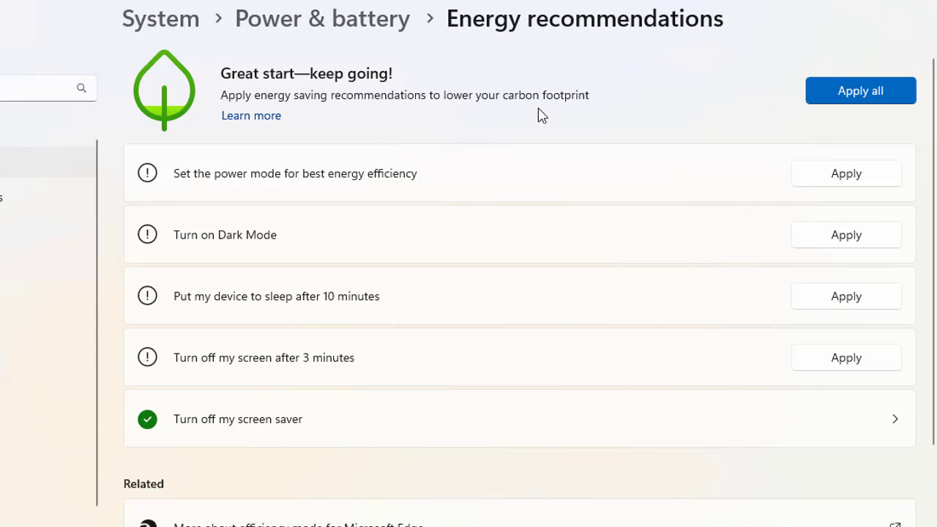
Step: Leave Energy recommendations and reopen the Power & battery page to view its power and battery options
{"action": "left_click", "coordinate": [5, 179]}
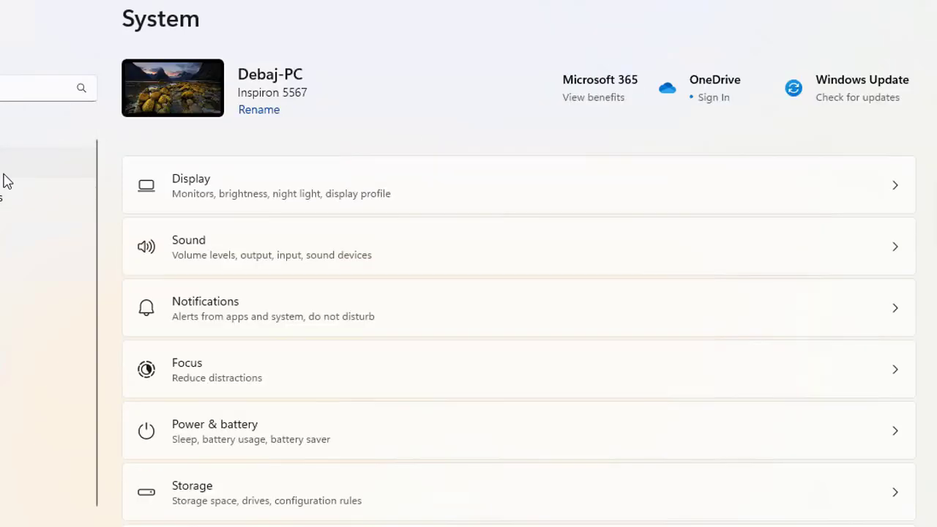
{"action": "left_click", "coordinate": [278, 441]}
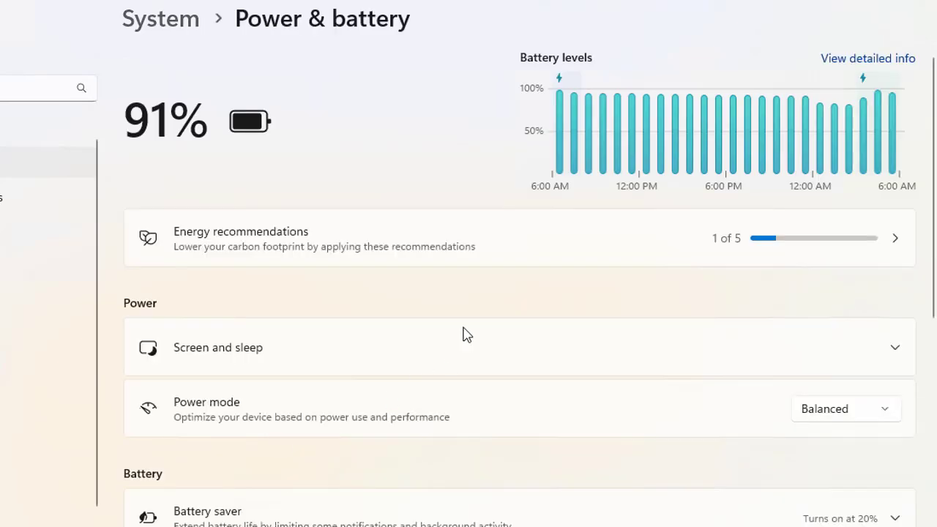
{"action": "scroll", "coordinate": [474, 186], "scroll_direction": "down", "scroll_amount": 2}
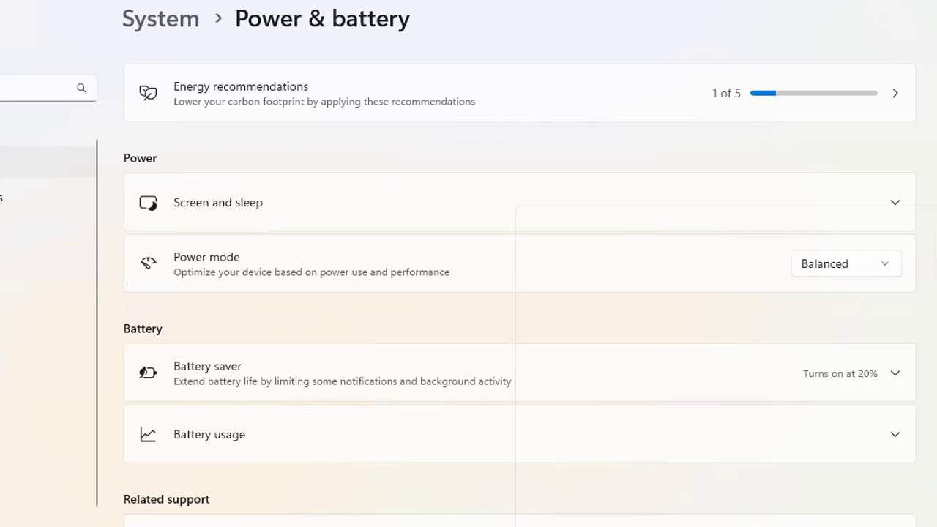
Step: Switch to Control Panel and open the plan settings of the Balanced power plan in Power Options
{"action": "key", "text": "super+s"}
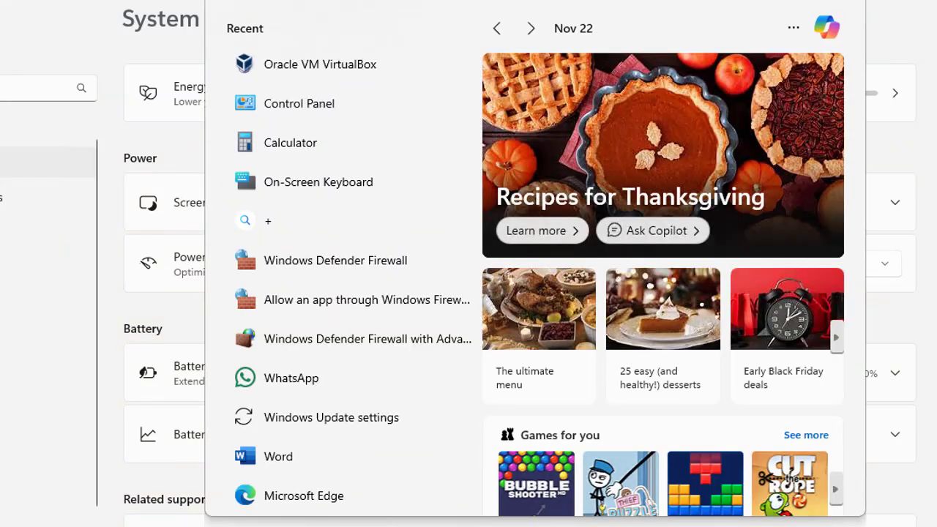
{"action": "left_click", "coordinate": [293, 108]}
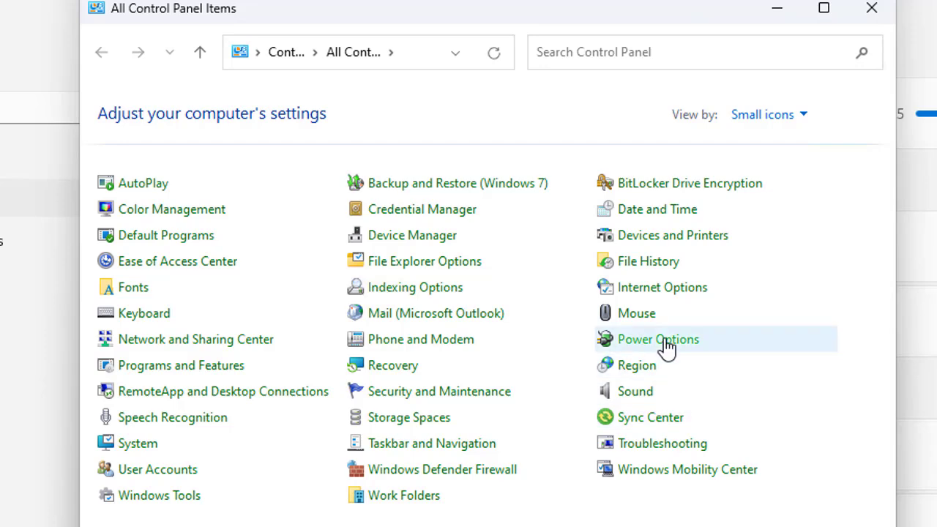
{"action": "left_click", "coordinate": [662, 343]}
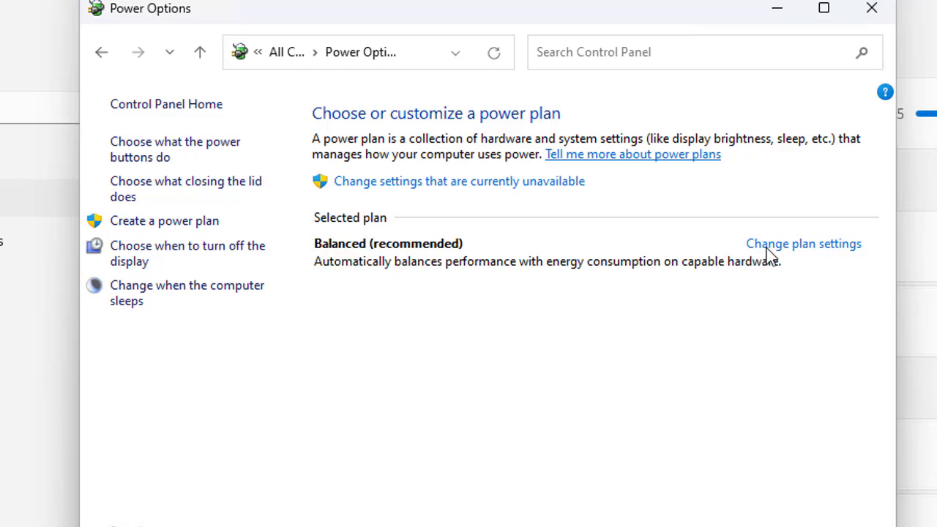
{"action": "left_click", "coordinate": [813, 249]}
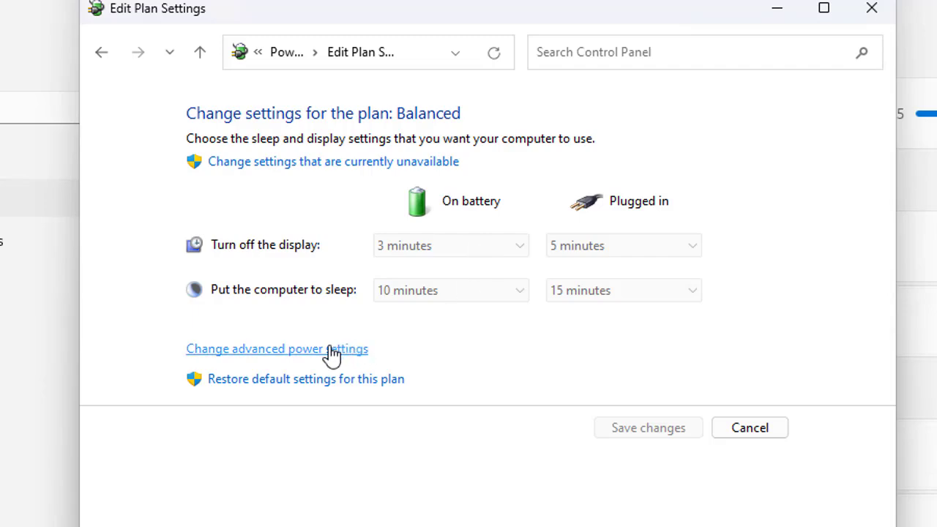
Step: Open the Balanced plan's advanced power settings and look through the available setting categories
{"action": "left_click", "coordinate": [303, 349]}
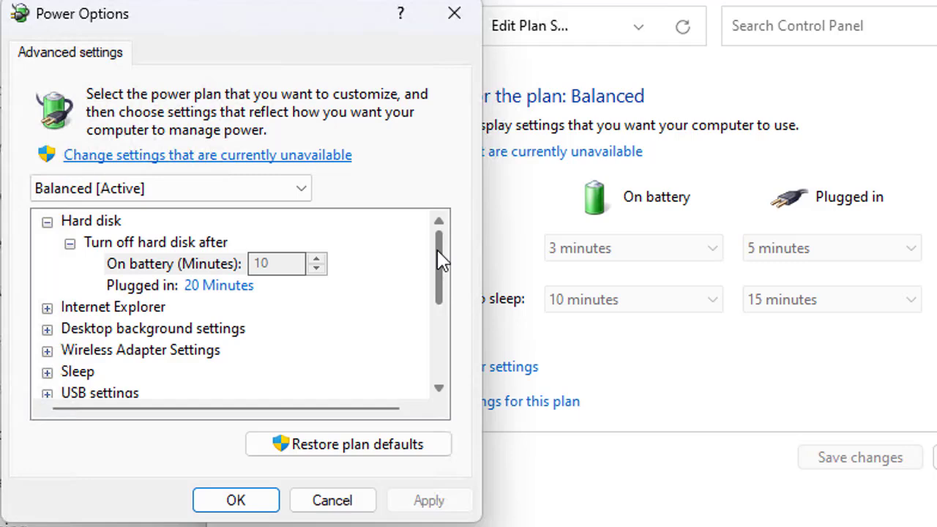
{"action": "mouse_move", "coordinate": [438, 252]}
{"action": "left_mouse_down"}
{"action": "mouse_move", "coordinate": [438, 358]}
{"action": "mouse_move", "coordinate": [448, 249]}
{"action": "left_mouse_up"}
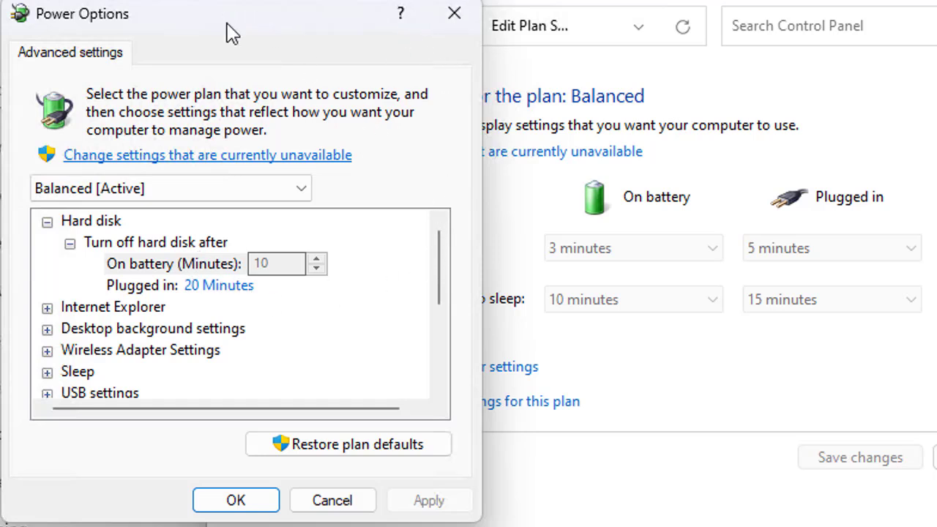
{"action": "left_click_drag", "start_coordinate": [445, 268], "coordinate": [421, 359]}
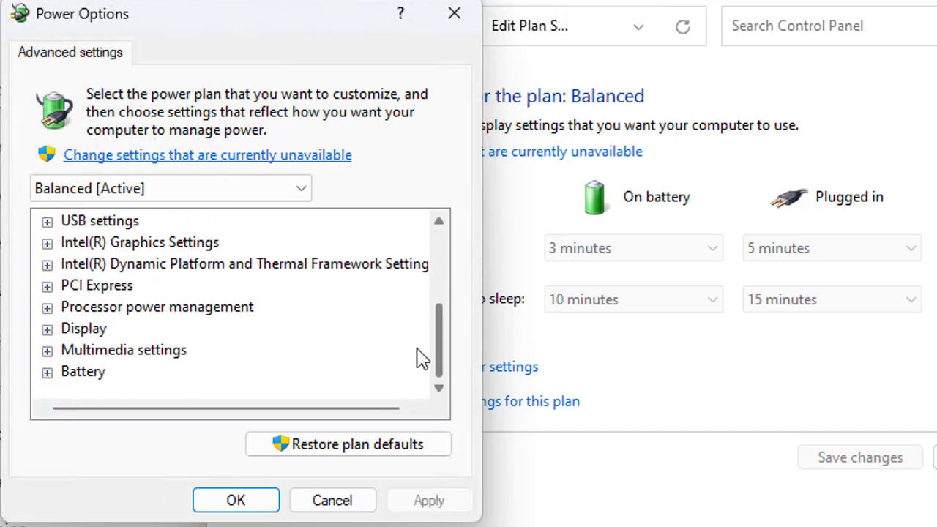
Step: Examine the Intel(R) Graphics Power Plan and USB settings in the Balanced plan's advanced settings, and close the dialog without saving changes
{"action": "left_click", "coordinate": [47, 243]}
{"action": "left_click", "coordinate": [70, 265]}
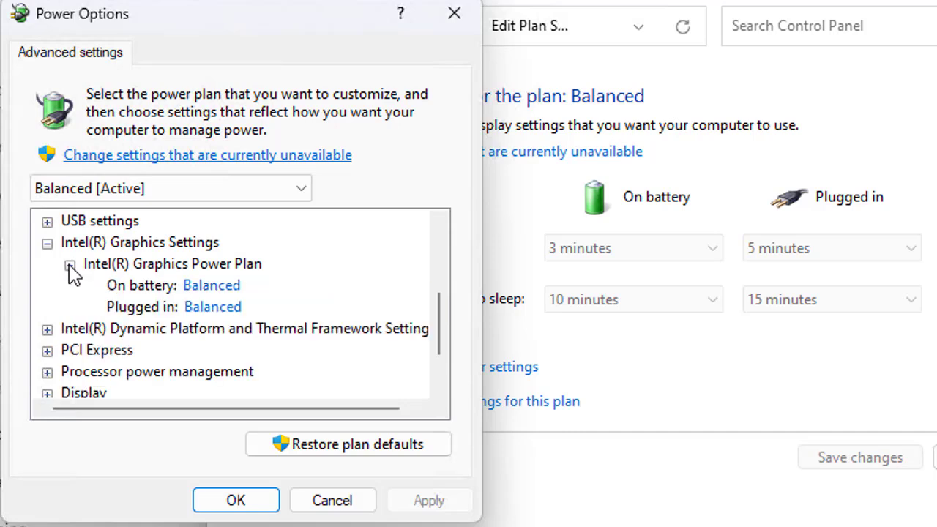
{"action": "left_click_drag", "start_coordinate": [441, 311], "coordinate": [441, 272]}
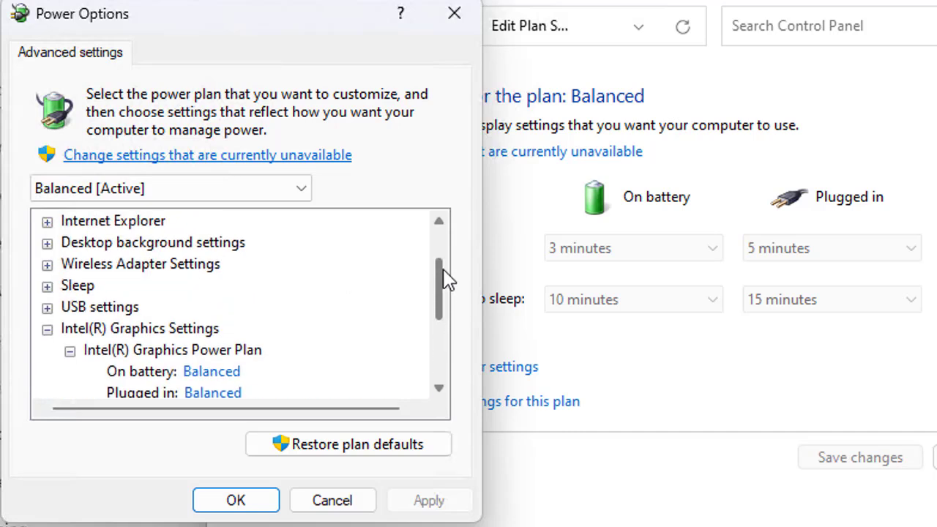
{"action": "left_click", "coordinate": [48, 308]}
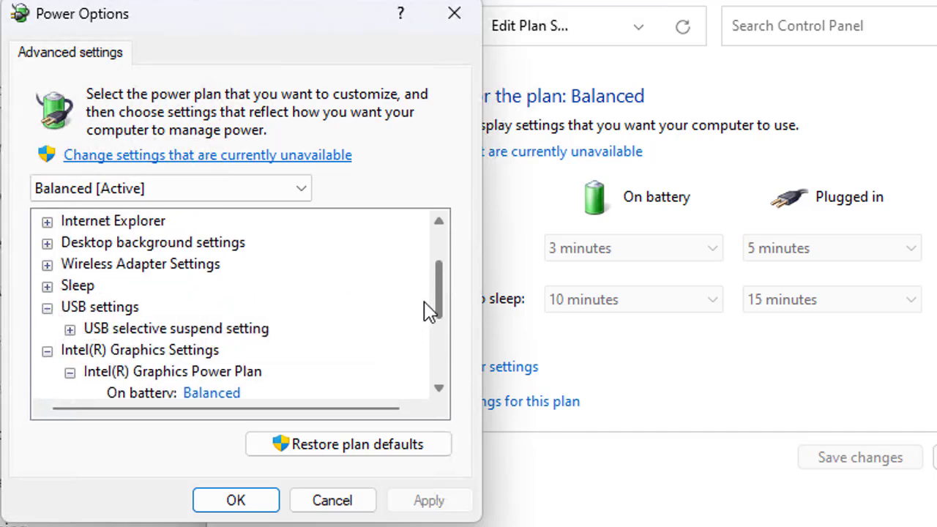
{"action": "left_click_drag", "start_coordinate": [440, 265], "coordinate": [441, 245]}
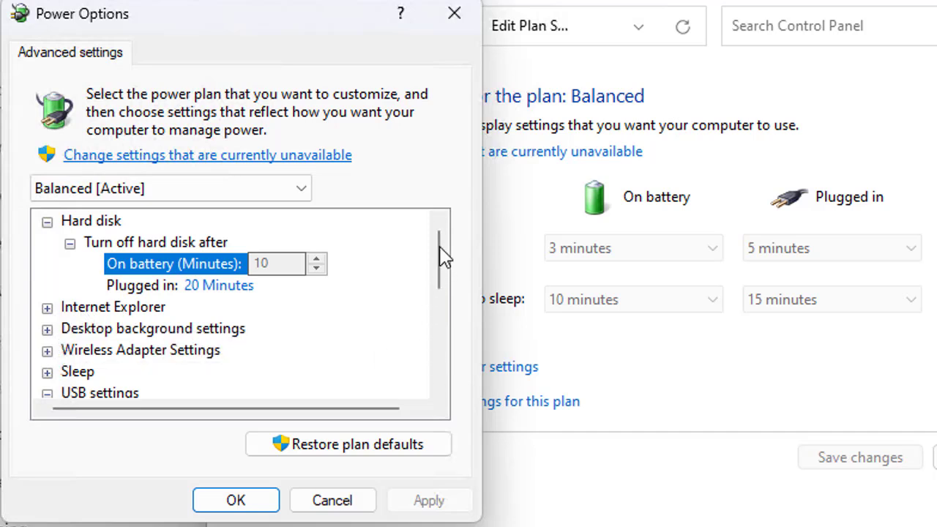
{"action": "left_click_drag", "start_coordinate": [446, 256], "coordinate": [439, 329]}
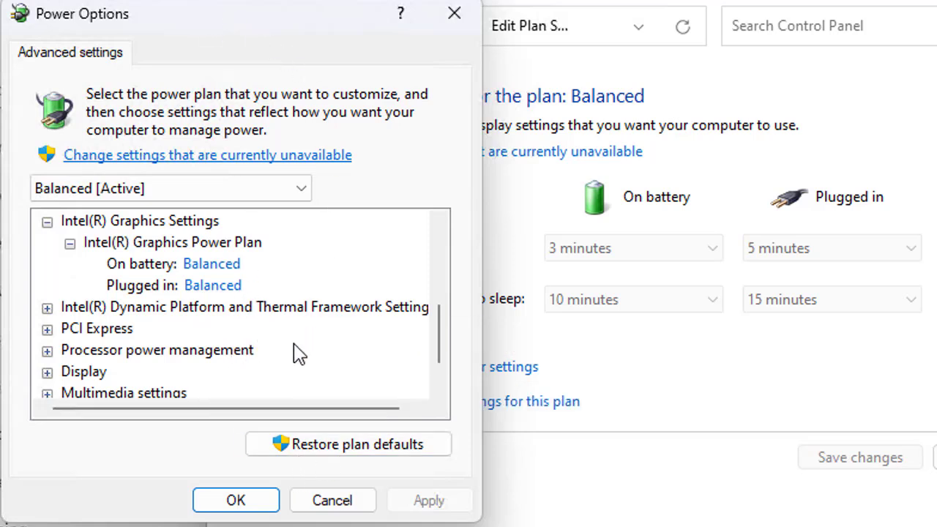
{"action": "left_click", "coordinate": [324, 502]}
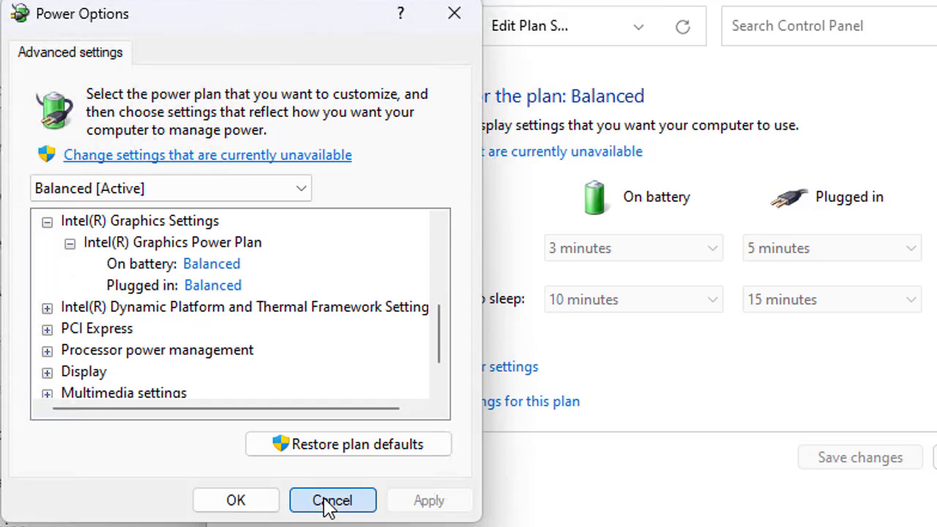